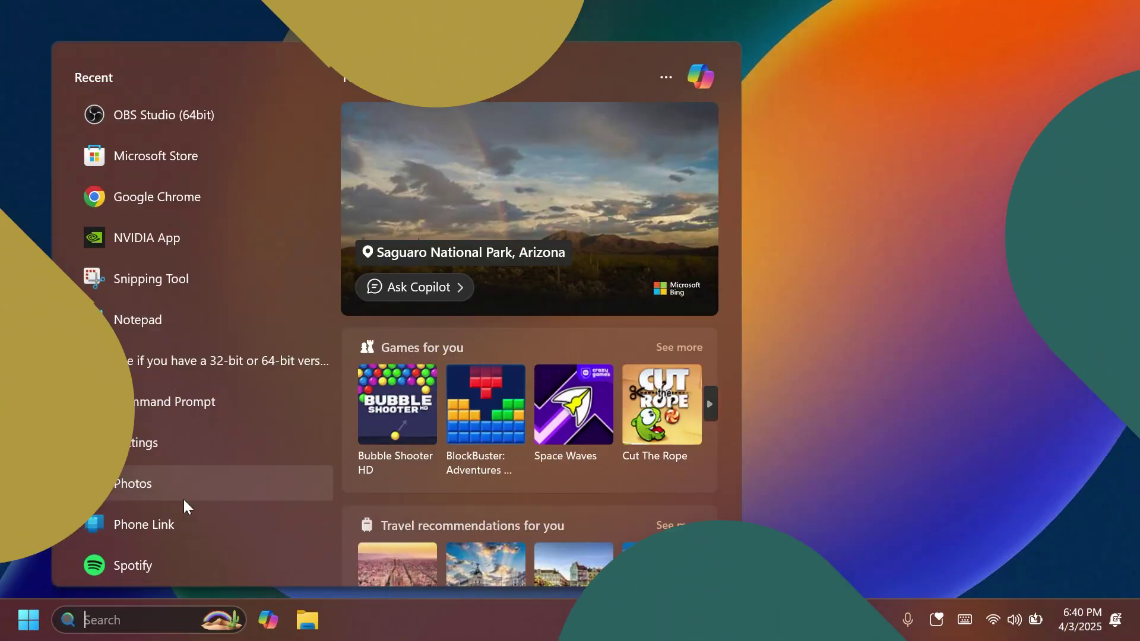
# Search Microsoft Store for 'fluent flyouts' and open the app's page.
pyautogui.write('store')
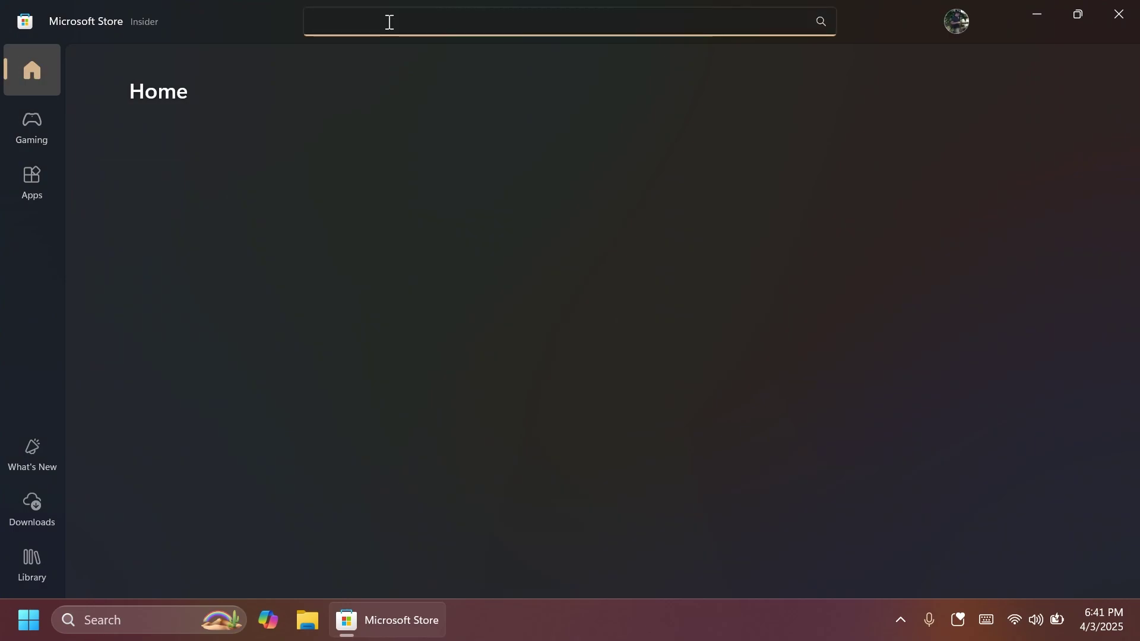
pyautogui.write('fluent fly')
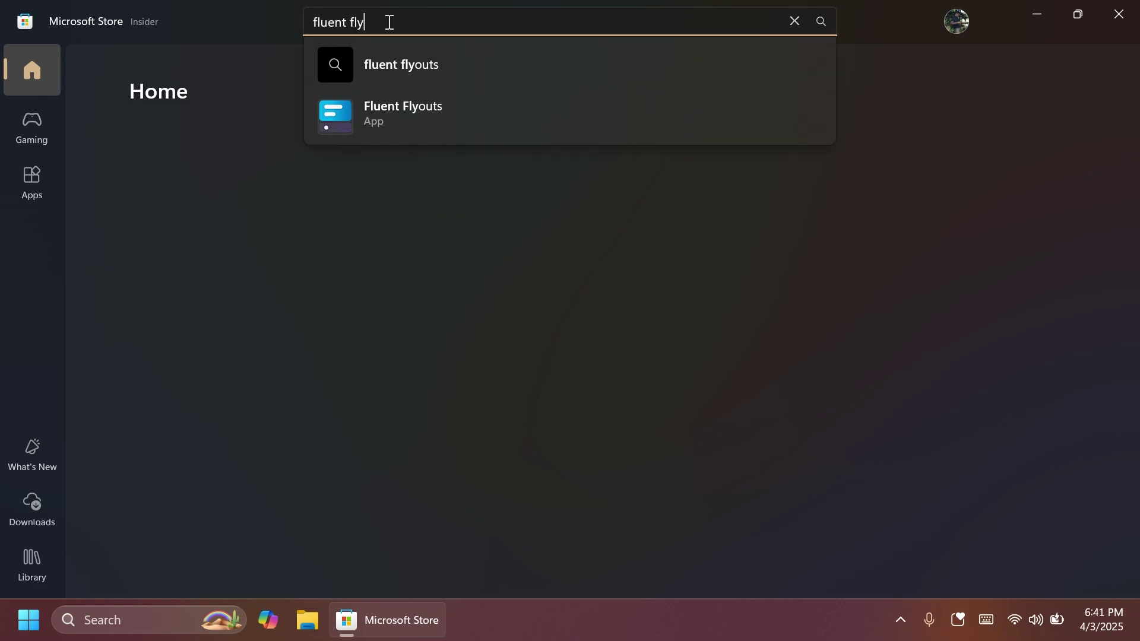
pyautogui.write('outs')
pyautogui.click(412, 119)
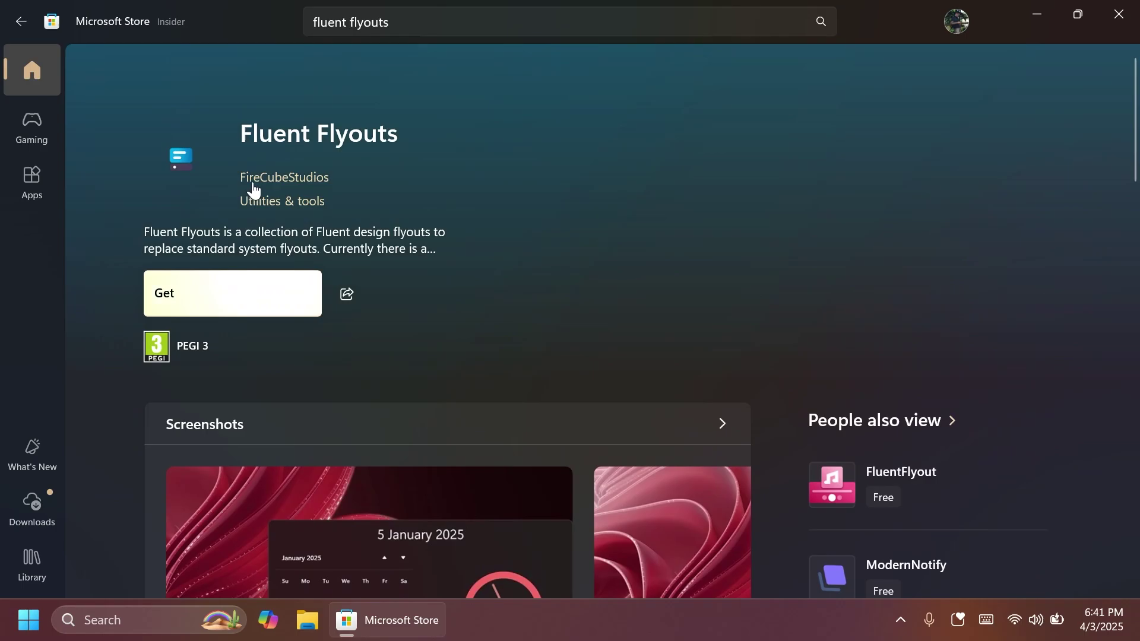
pyautogui.scroll(-10, 447, 197)
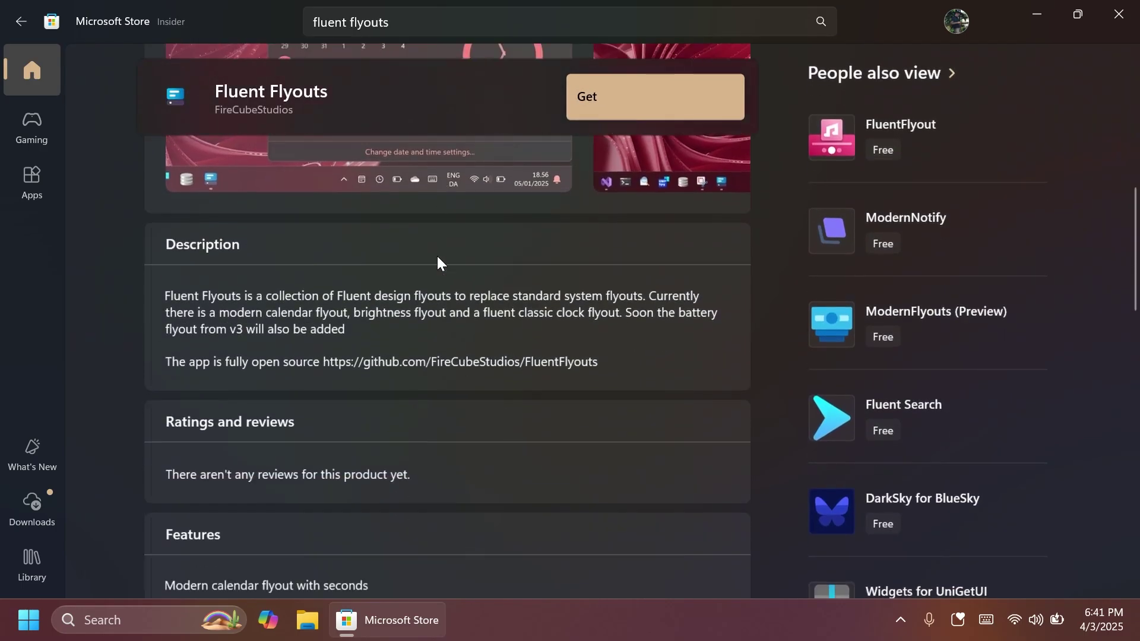
pyautogui.scroll(3, 229, 427)
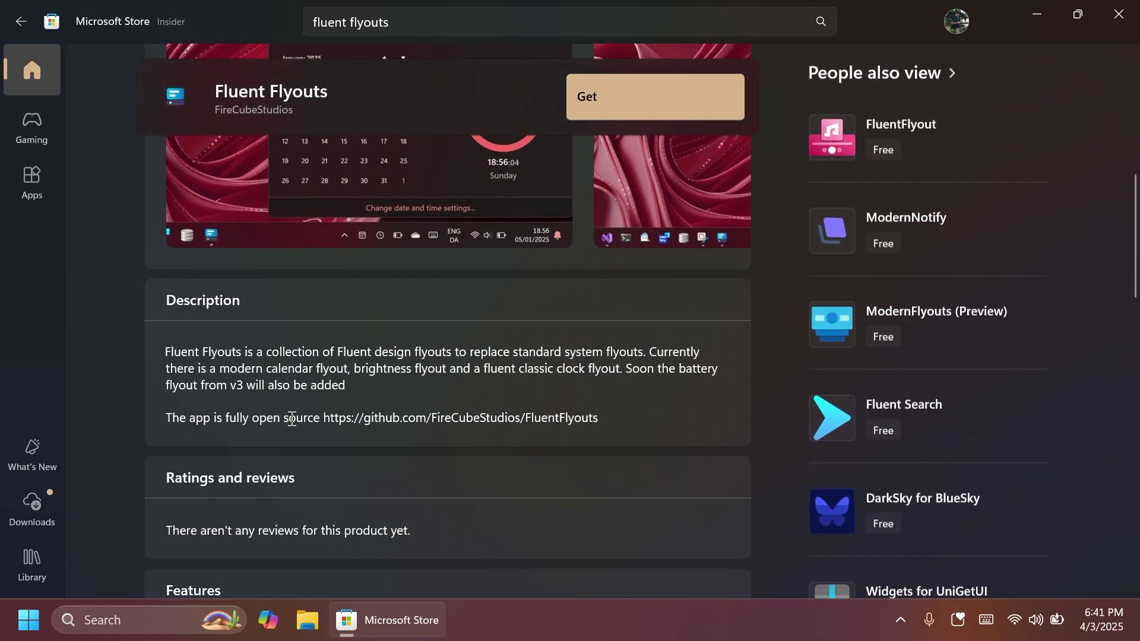
pyautogui.scroll(3, 272, 390)
pyautogui.scroll(1, 272, 390)
# Look through the app screenshots, then install Fluent Flyouts and launch it.
pyautogui.click(377, 411)
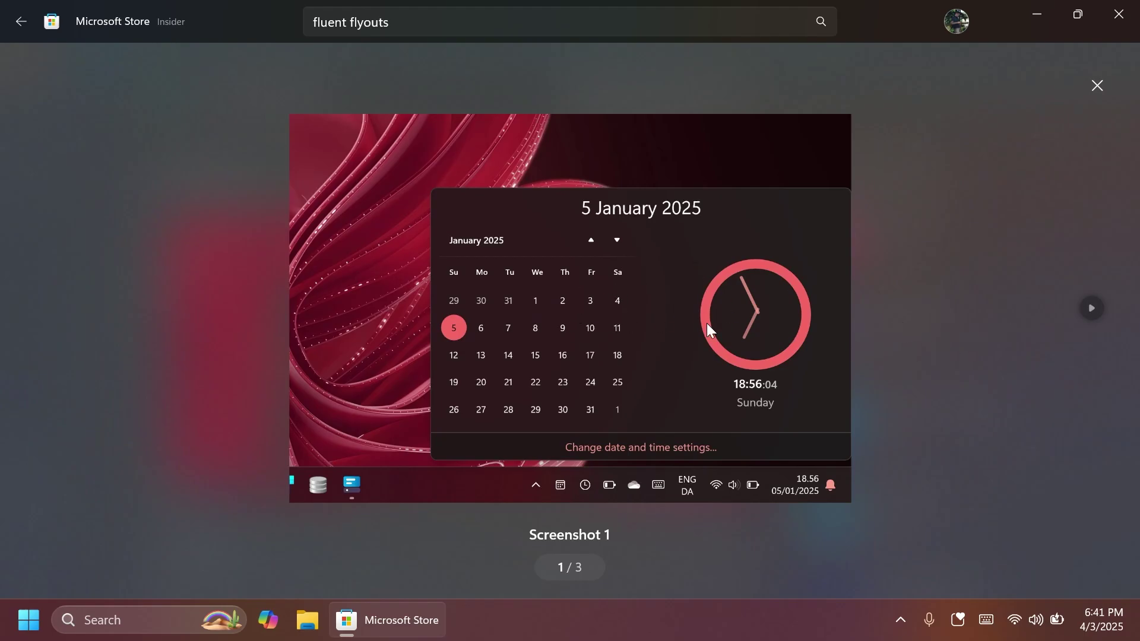
pyautogui.click(1092, 309)
pyautogui.click(1092, 309)
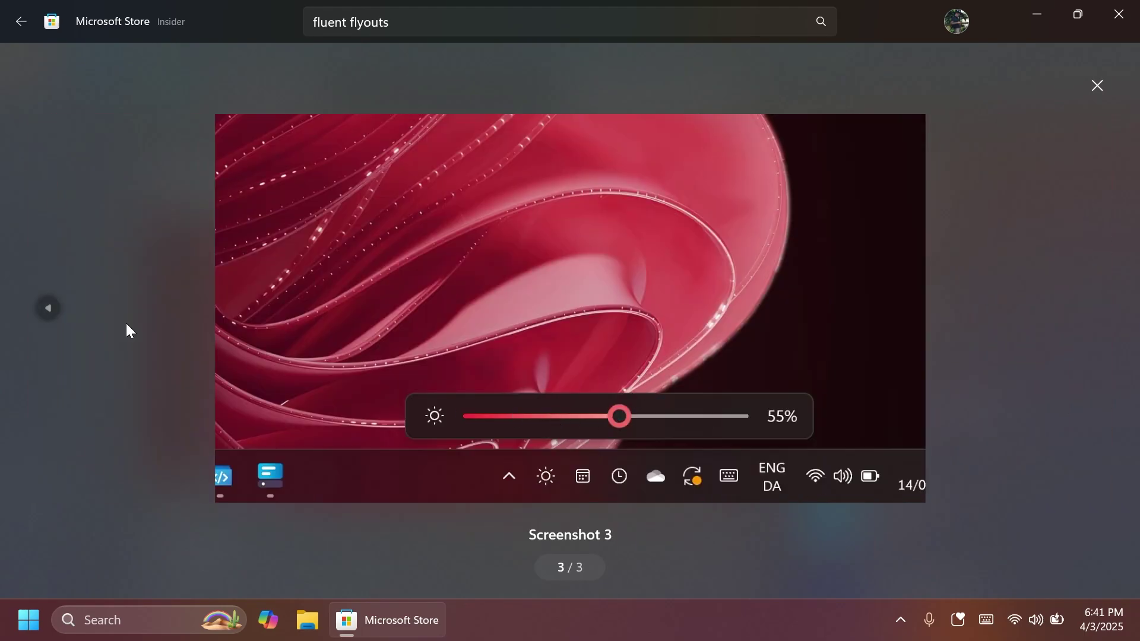
pyautogui.click(47, 308)
pyautogui.click(1096, 86)
pyautogui.scroll(4, 480, 273)
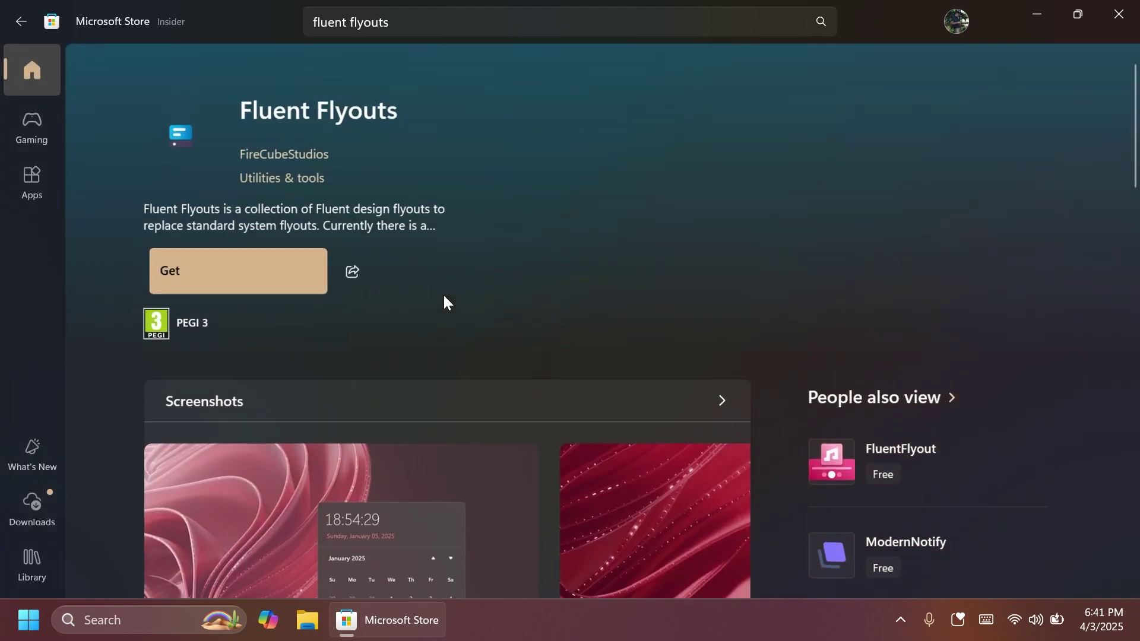
pyautogui.click(207, 302)
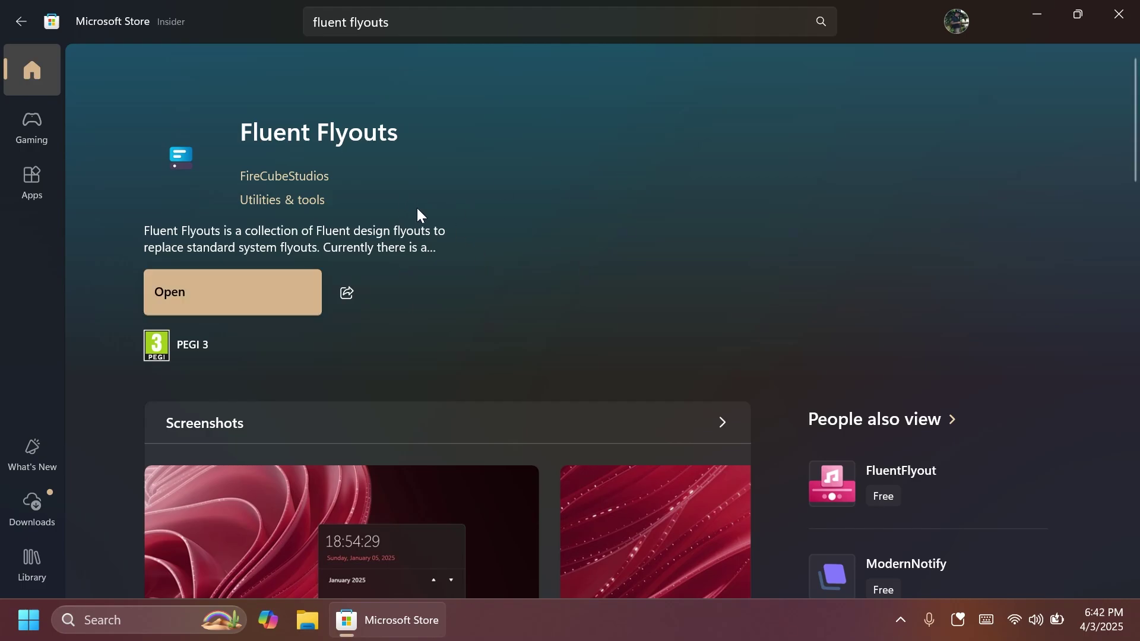
pyautogui.click(264, 293)
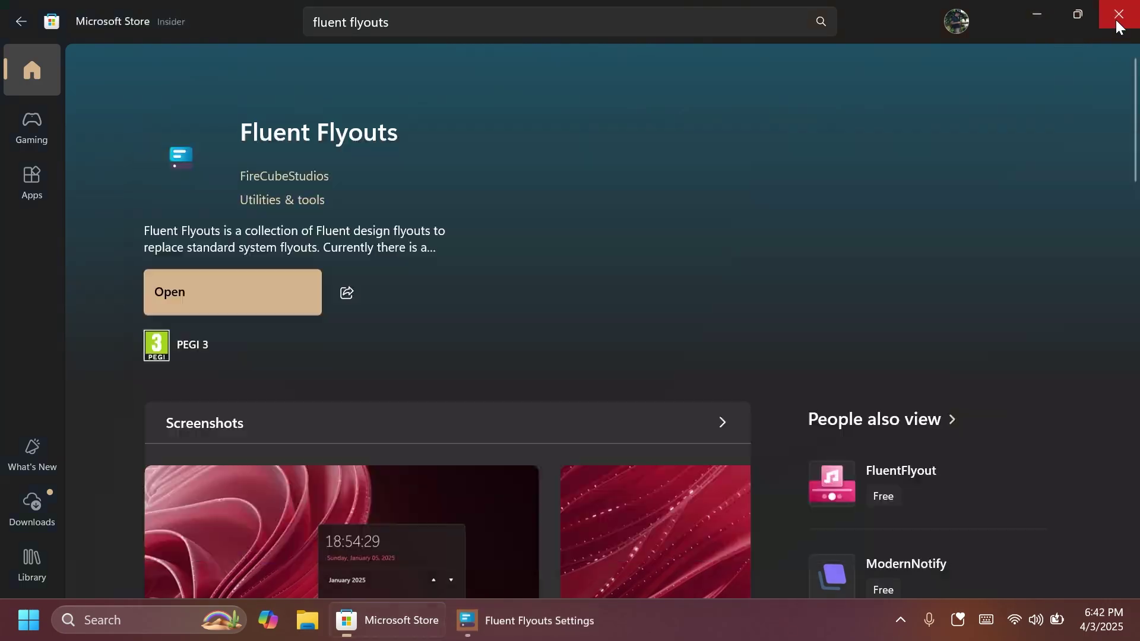
# Close Microsoft Store, leaving the Fluent Flyouts settings window in front.
pyautogui.click(1118, 18)
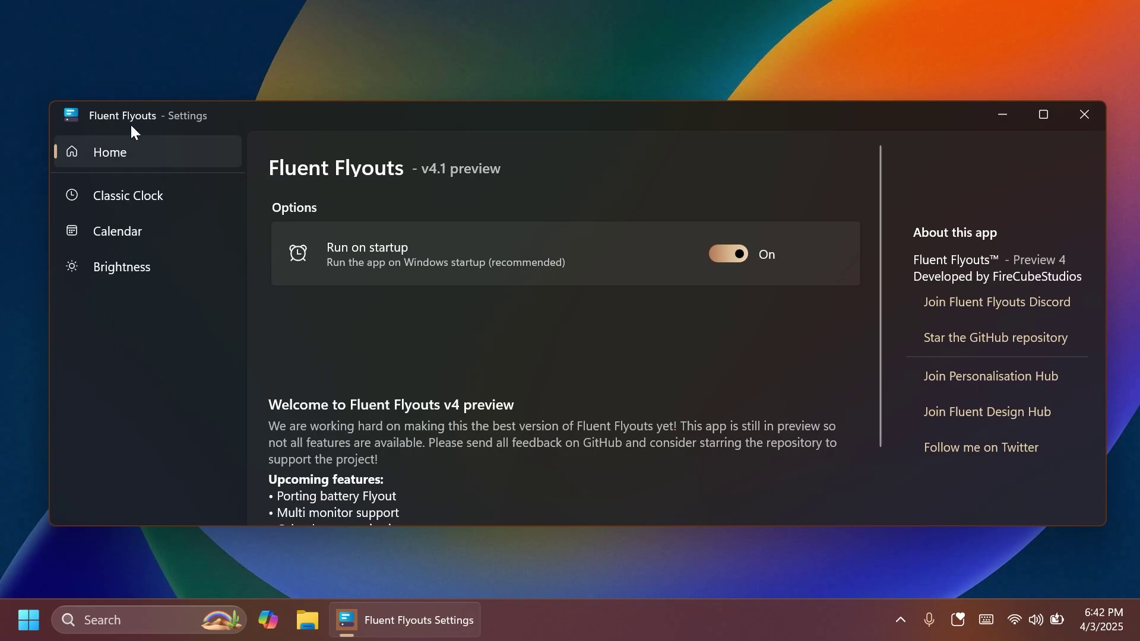
pyautogui.scroll(-2, 510, 317)
pyautogui.scroll(2, 509, 315)
# Check the Classic Clock, Calendar and Screen brightness flyout pages are on, ending at 100% brightness.
pyautogui.click(146, 203)
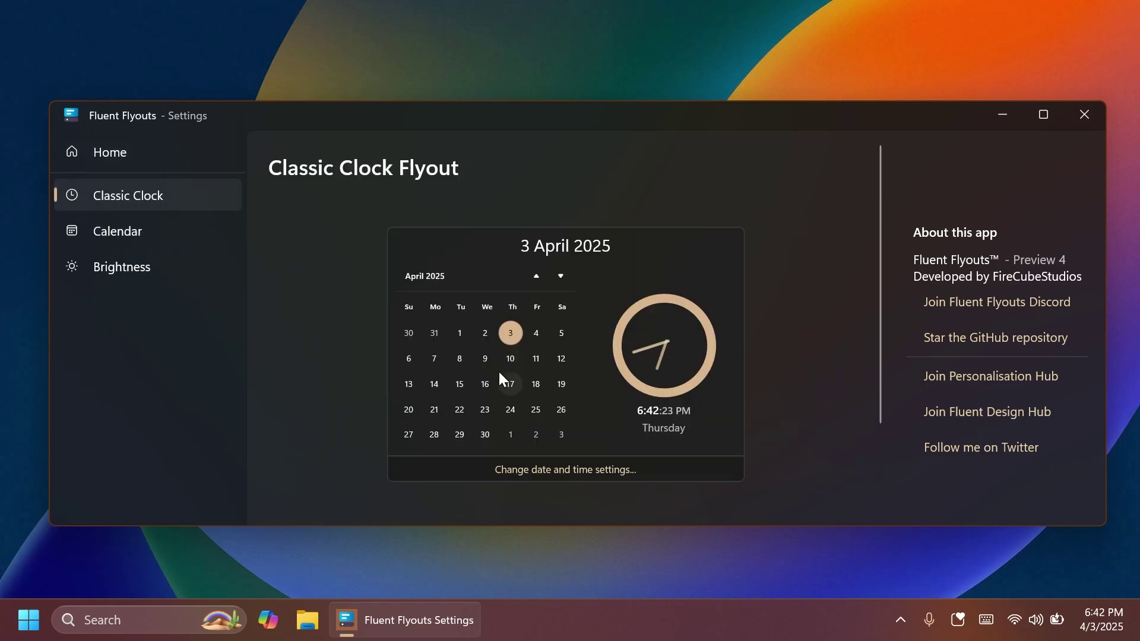
pyautogui.click(133, 232)
pyautogui.click(140, 204)
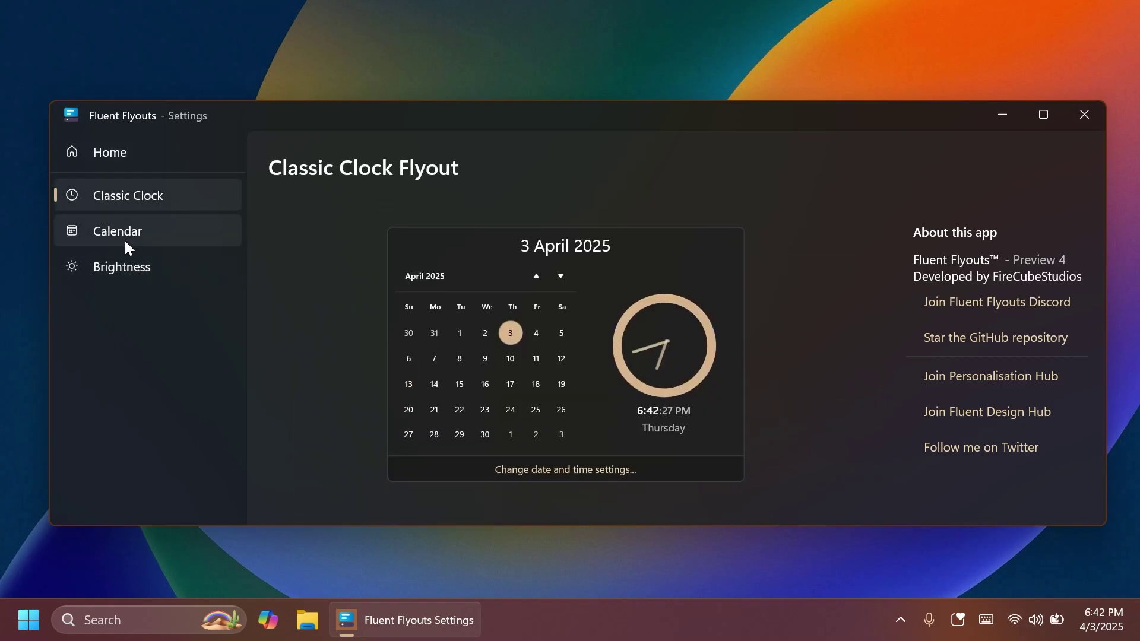
pyautogui.click(124, 234)
pyautogui.click(126, 199)
pyautogui.scroll(-2, 414, 433)
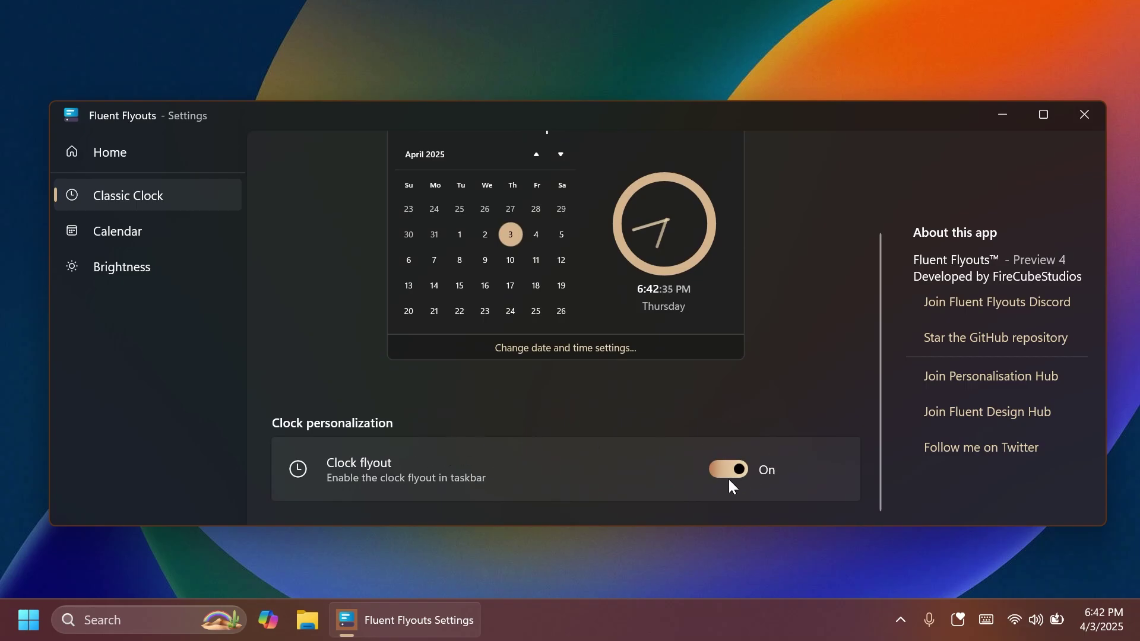
pyautogui.click(141, 233)
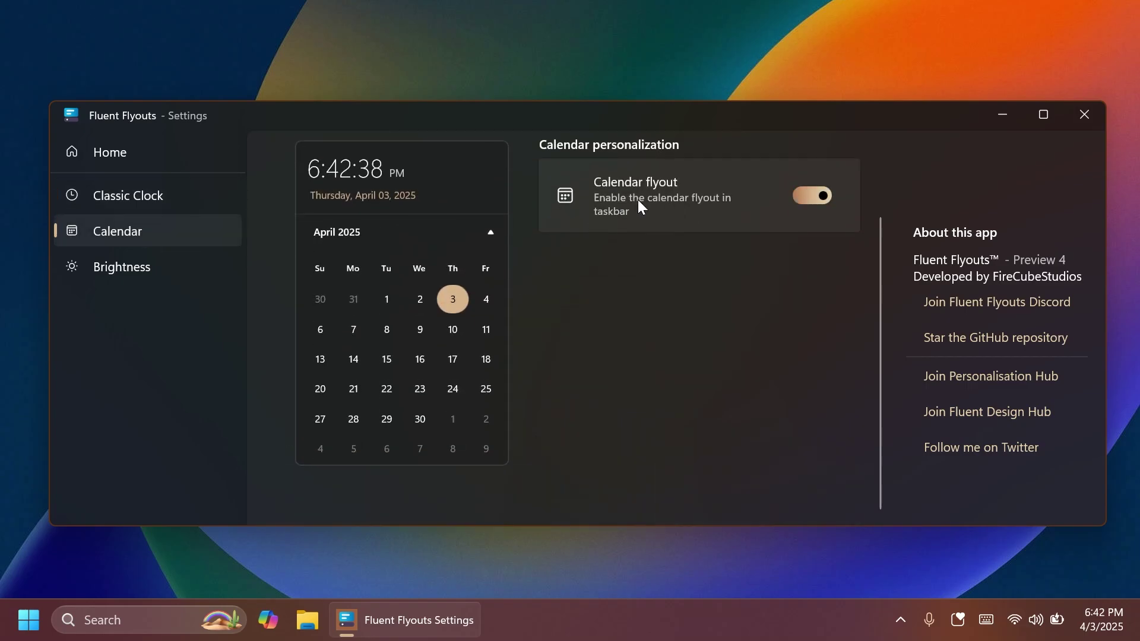
pyautogui.click(128, 269)
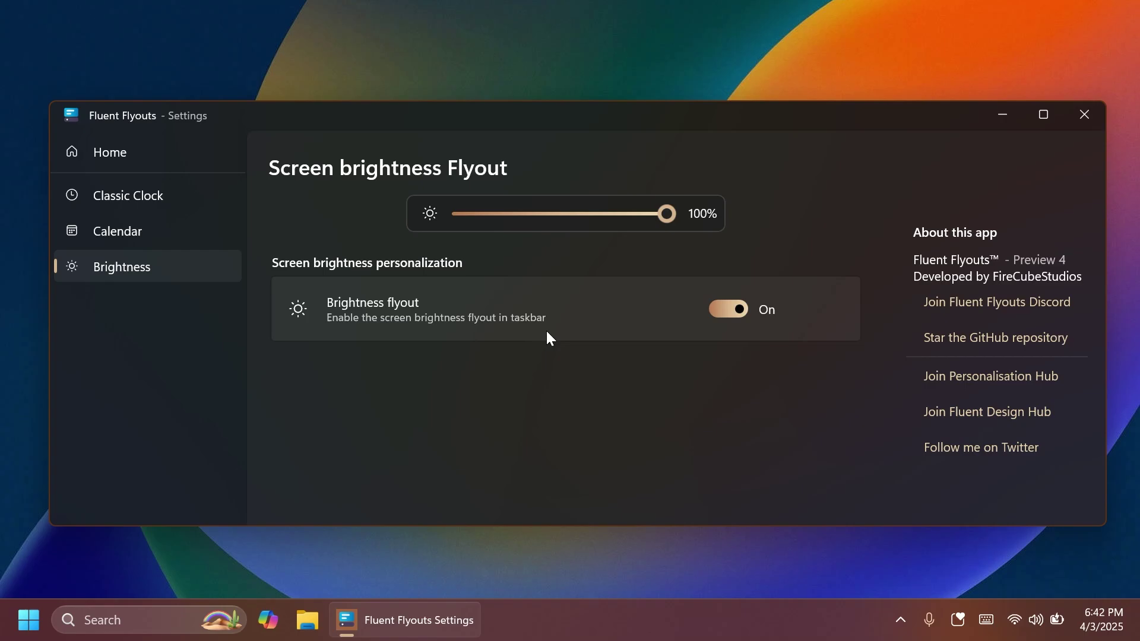
# Move the brightness, calendar and clock flyout icons from the hidden-icons overflow onto the taskbar.
pyautogui.click(1080, 121)
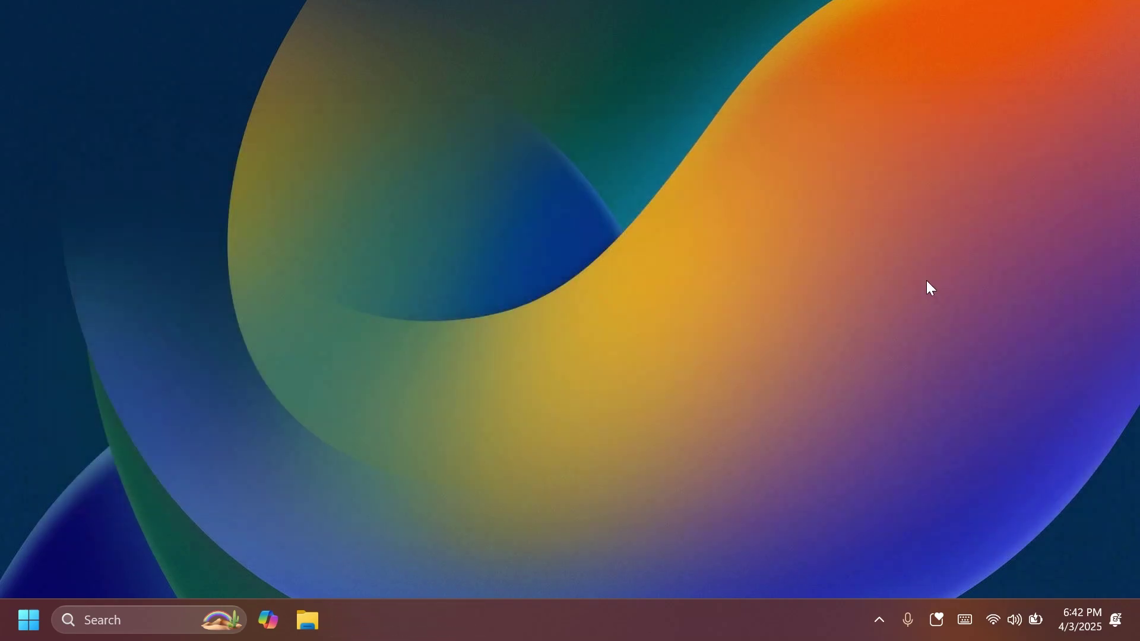
pyautogui.click(879, 620)
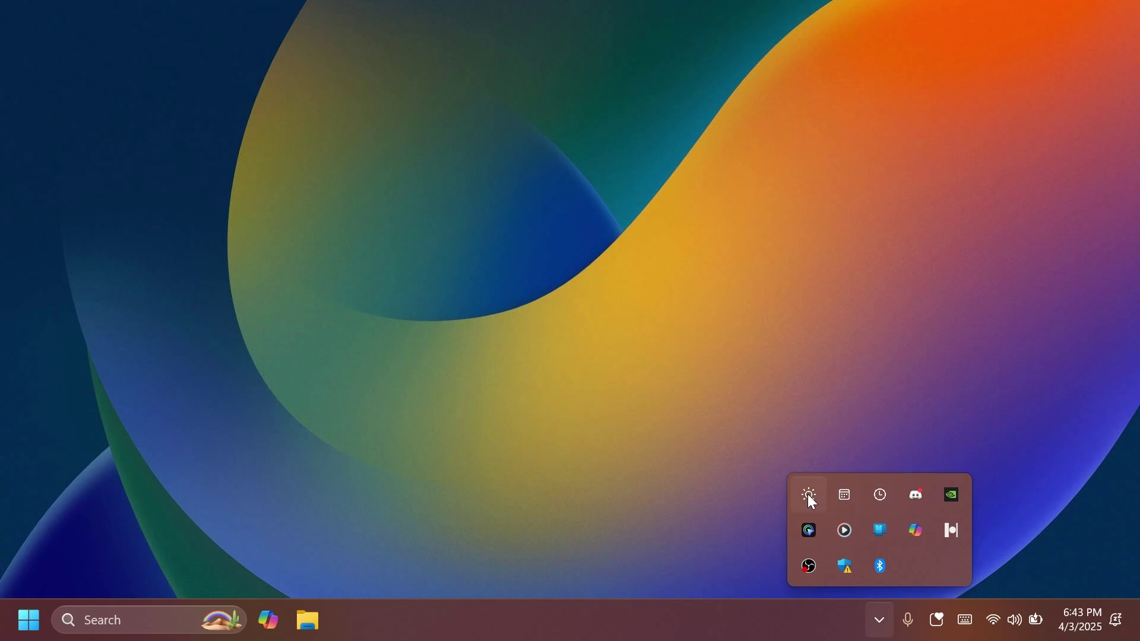
pyautogui.moveTo(877, 501); pyautogui.dragTo(887, 631)
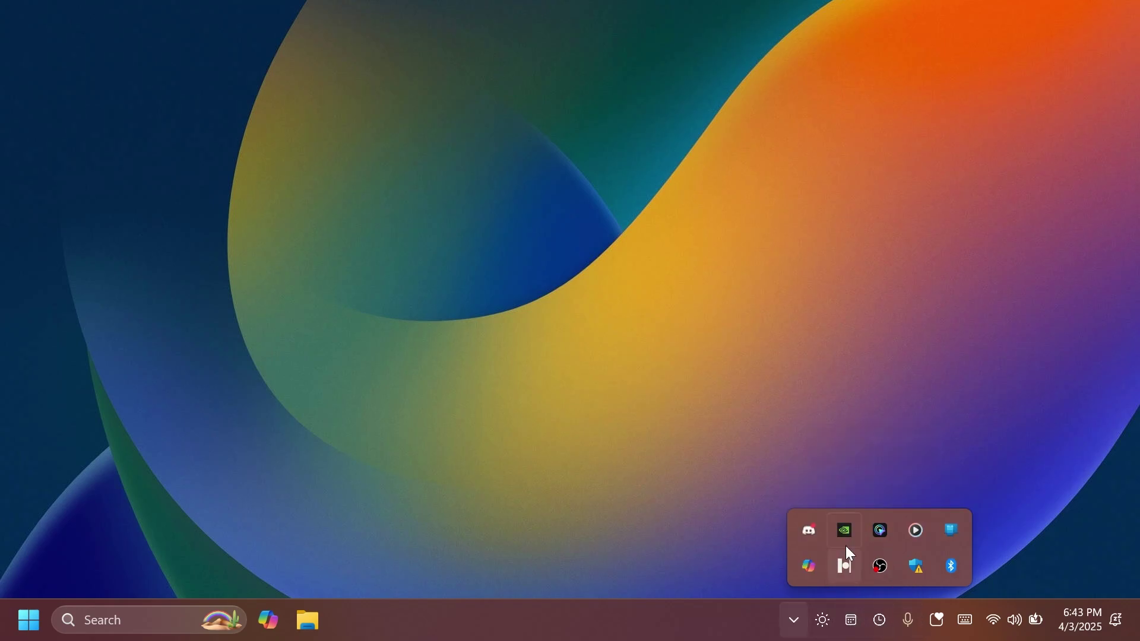
pyautogui.click(571, 435)
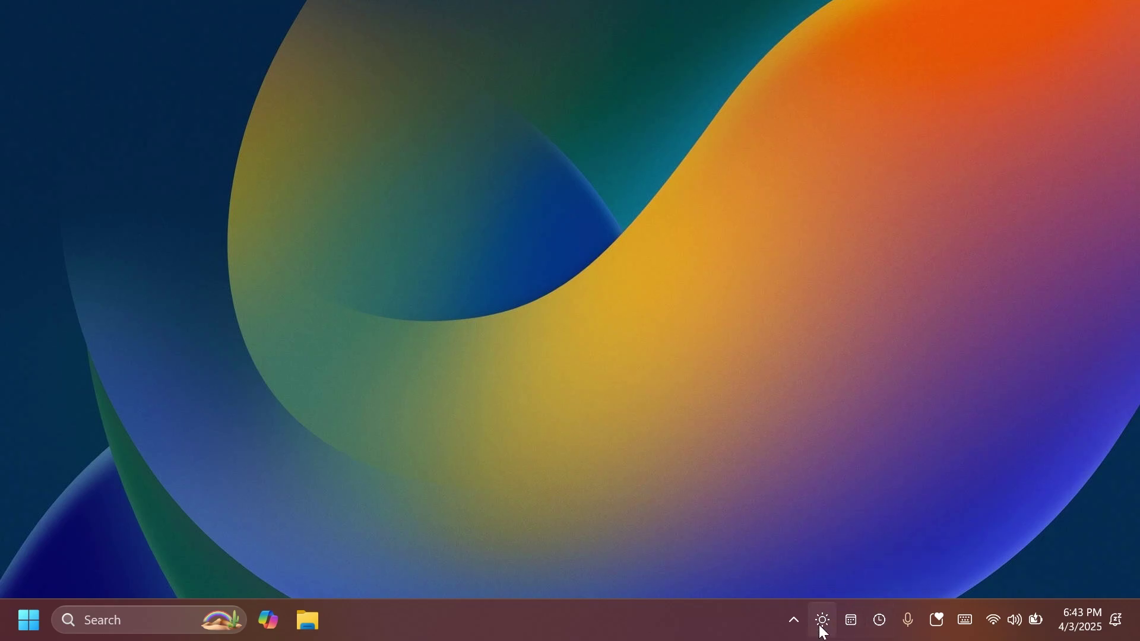
pyautogui.click(880, 628)
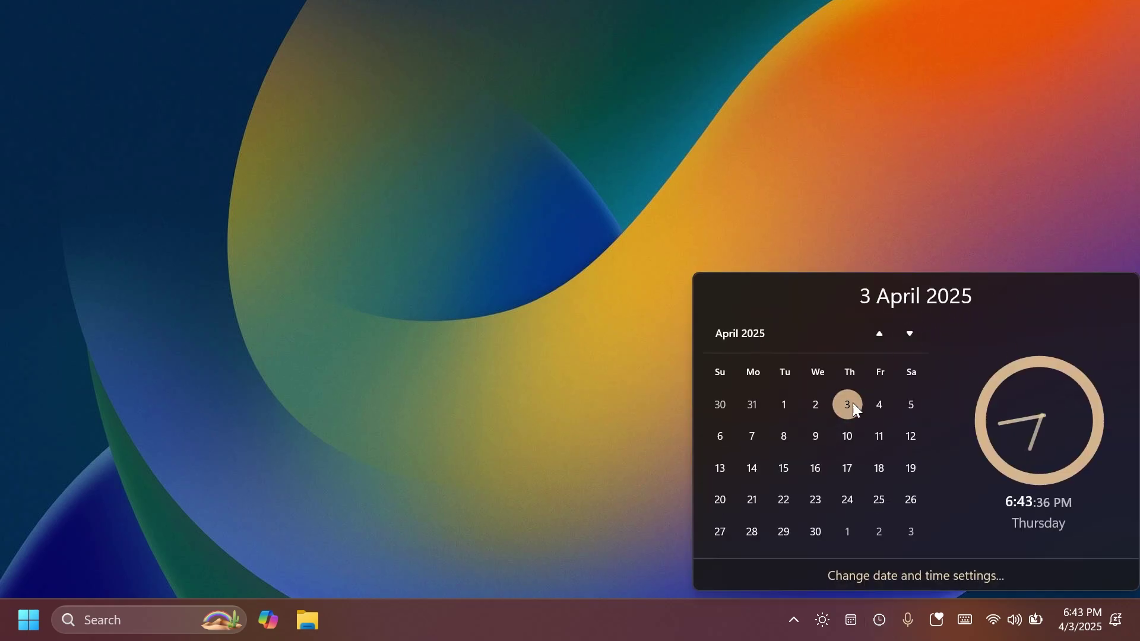
pyautogui.click(908, 334)
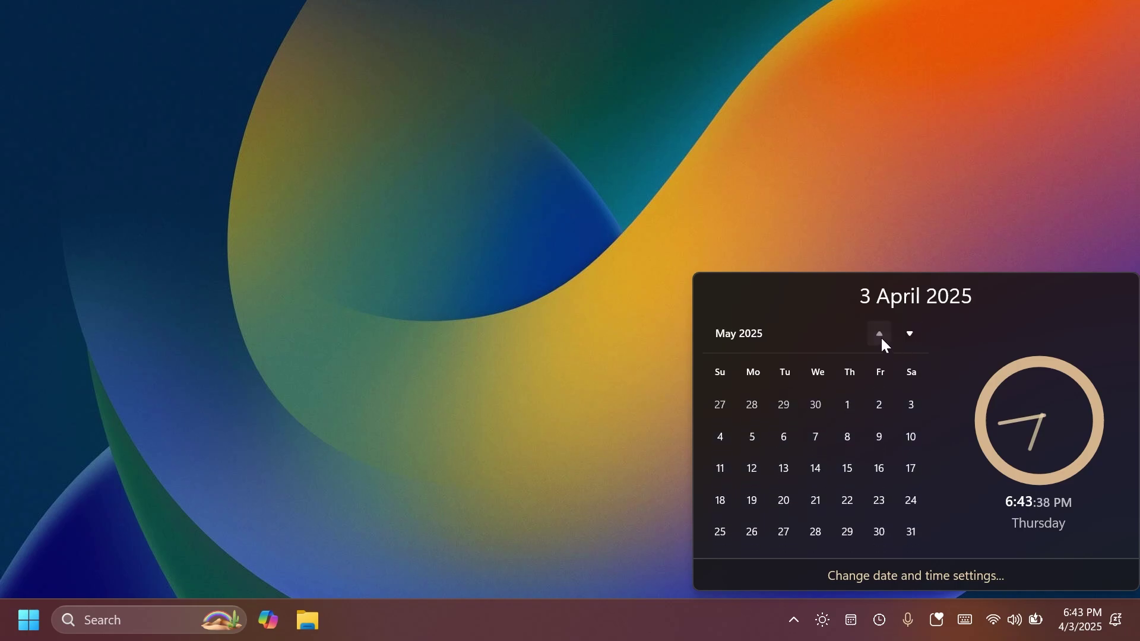
pyautogui.click(879, 333)
pyautogui.click(909, 333)
pyautogui.click(930, 576)
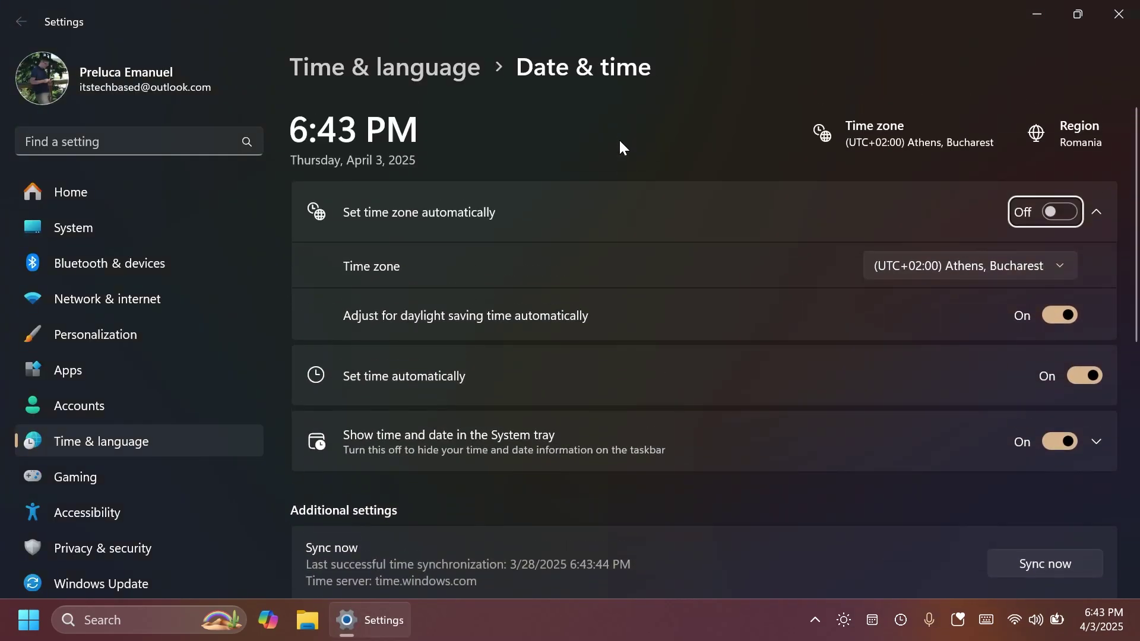
pyautogui.click(1117, 14)
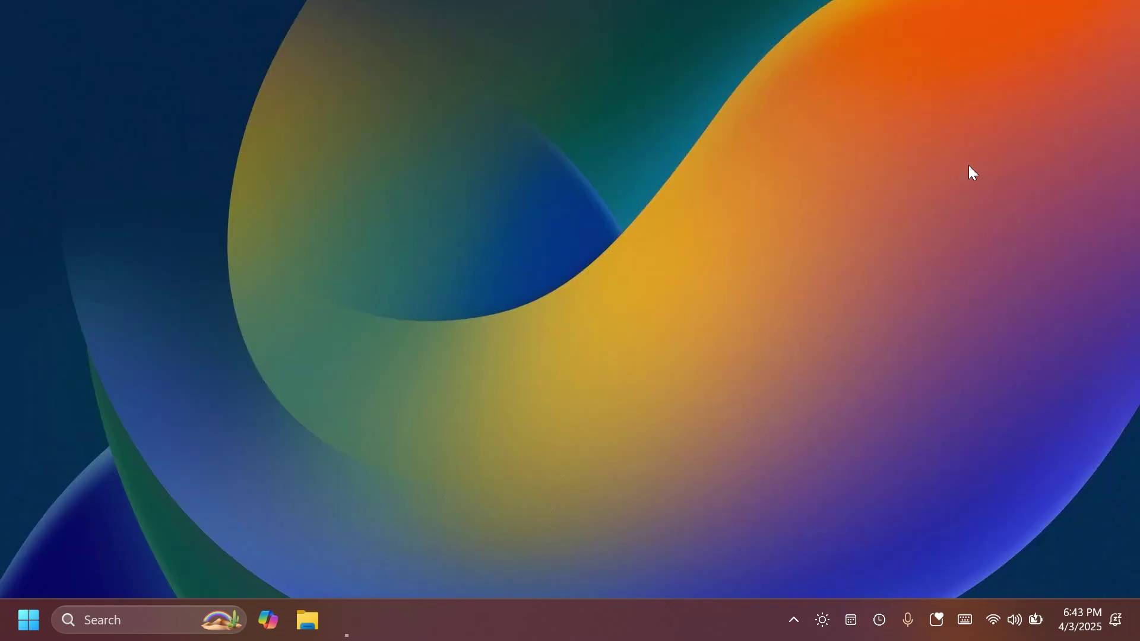
# Open the calendar flyout from the tray and page it back to March 2025.
pyautogui.click(850, 619)
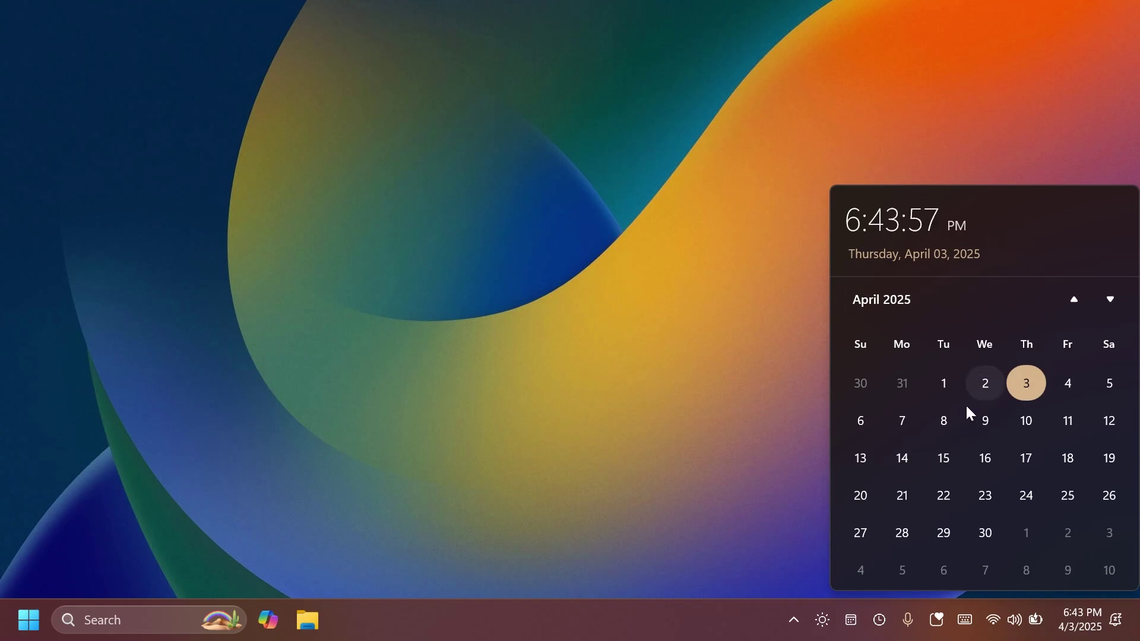
pyautogui.scroll(2, 964, 382)
pyautogui.scroll(2, 965, 385)
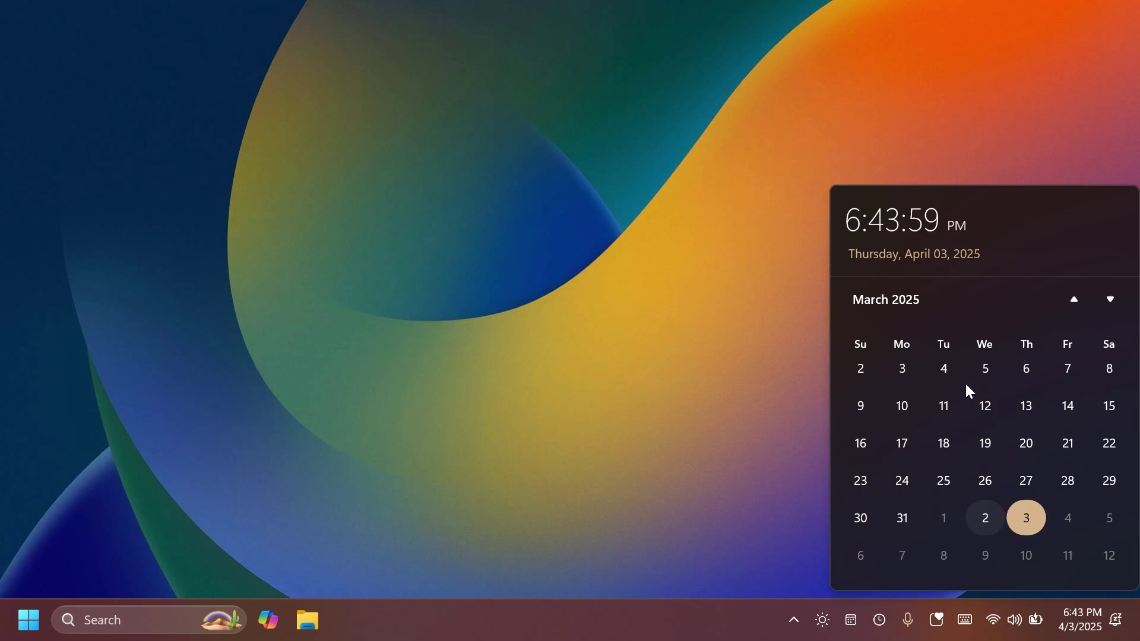
pyautogui.scroll(-4, 965, 386)
pyautogui.click(722, 395)
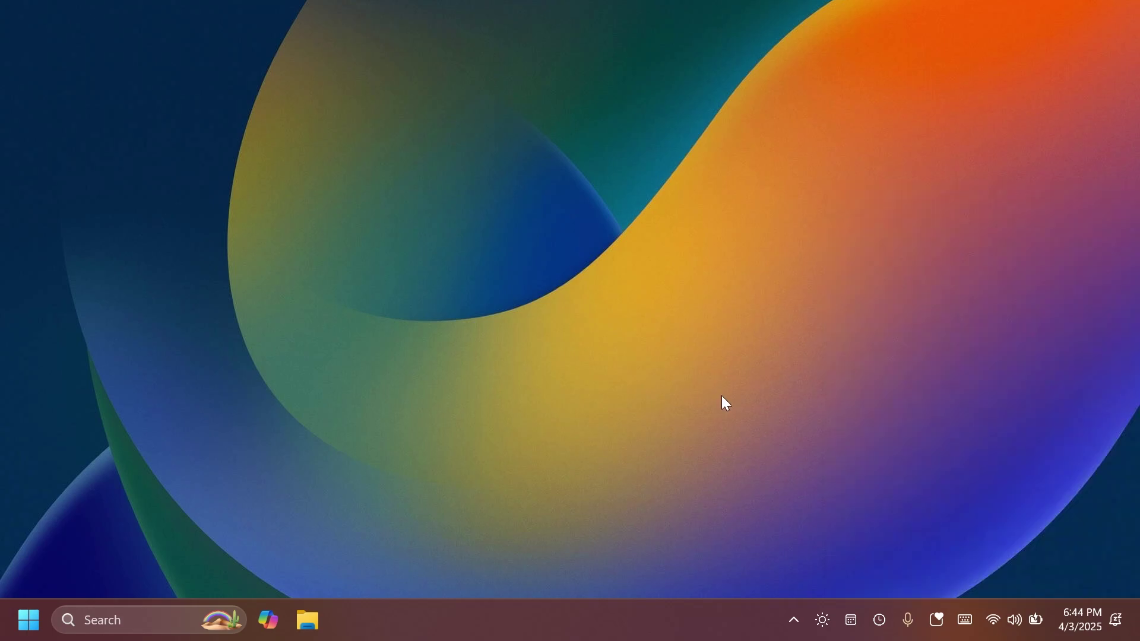
pyautogui.click(1075, 619)
pyautogui.click(1105, 524)
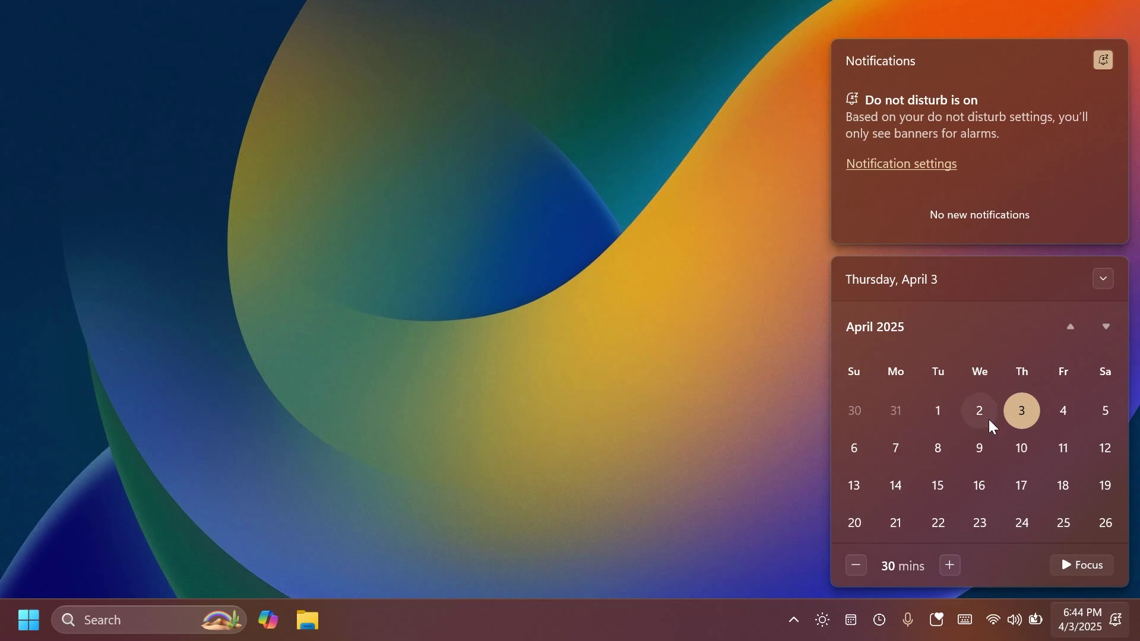
pyautogui.click(851, 618)
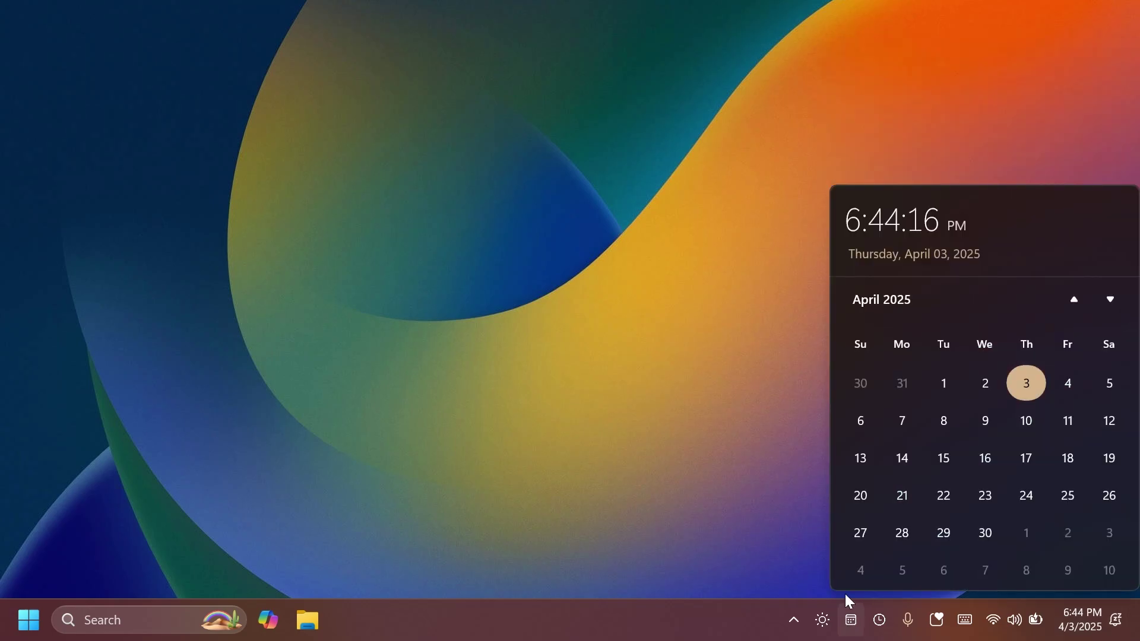
pyautogui.scroll(-3, 999, 396)
pyautogui.scroll(3, 998, 396)
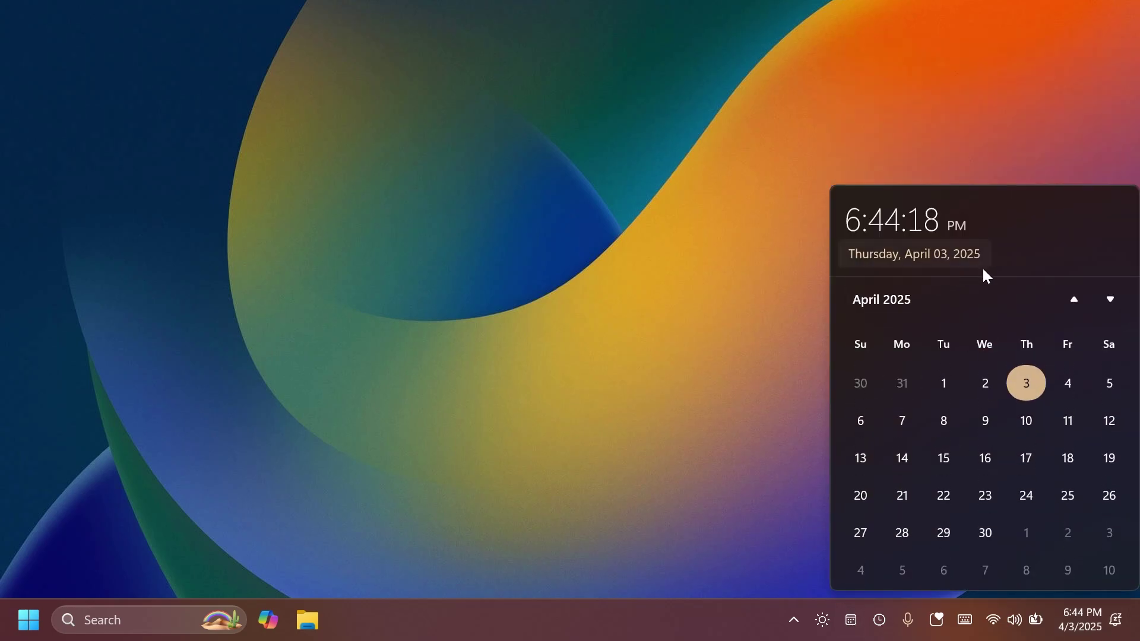
pyautogui.scroll(1, 967, 379)
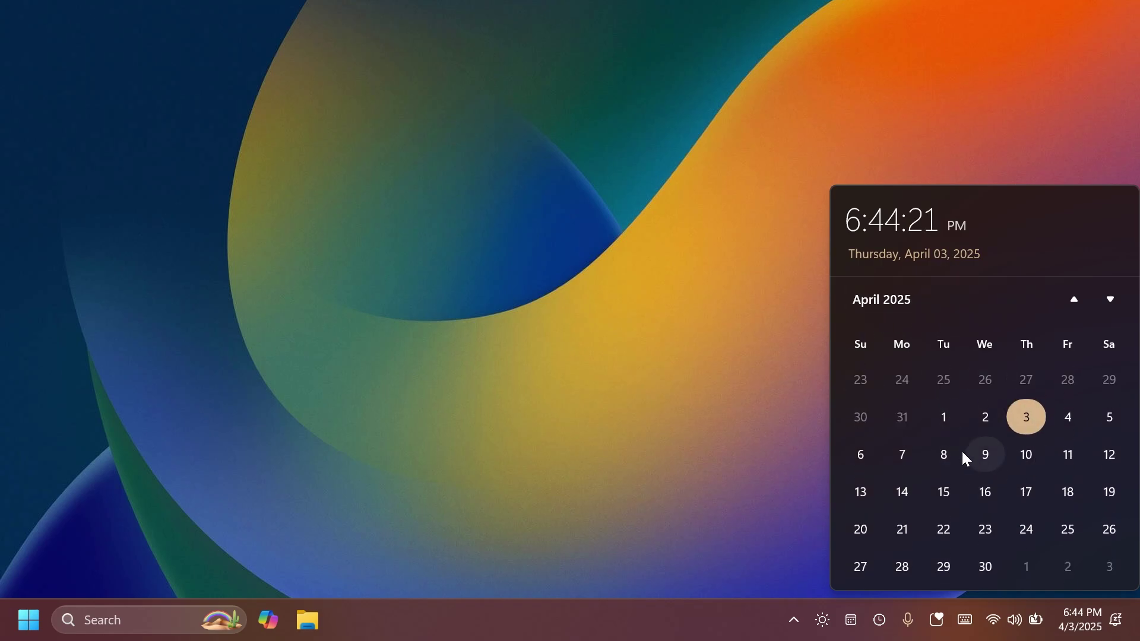
pyautogui.scroll(-3, 1009, 424)
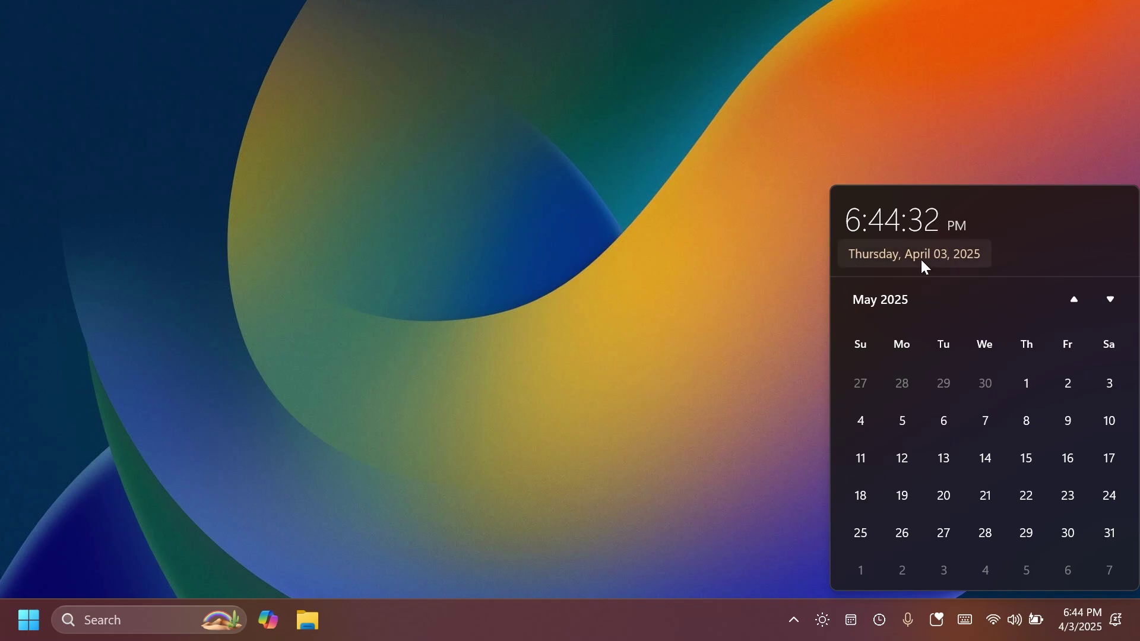
# Bring up the brightness slider, raise brightness from 89% back to 100%, and reopen the flyout.
pyautogui.click(671, 324)
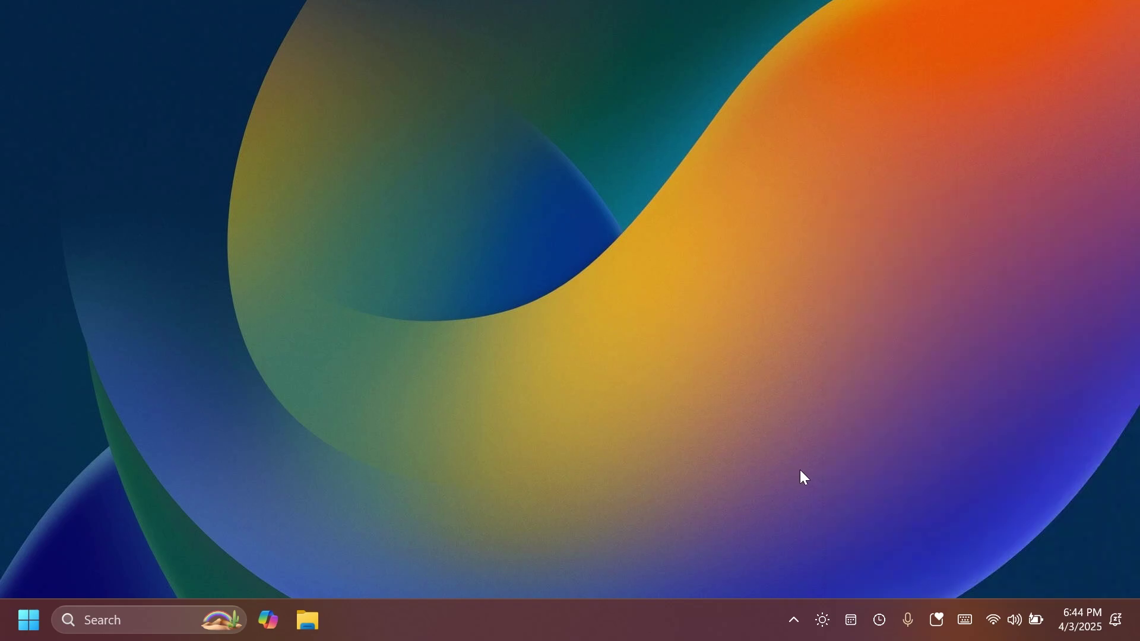
pyautogui.click(822, 620)
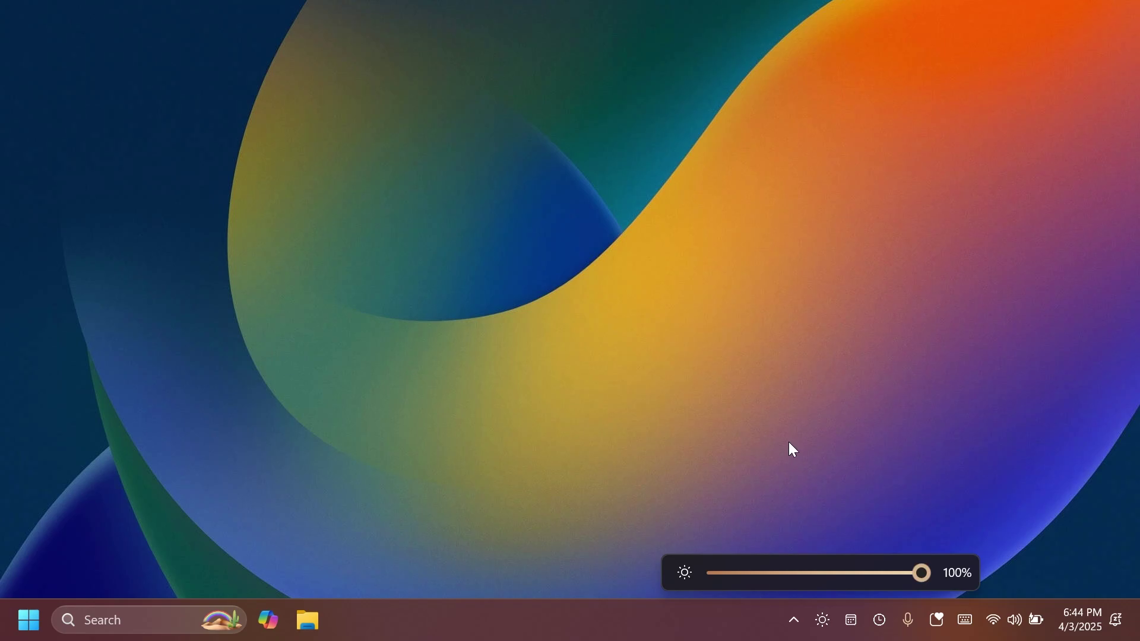
pyautogui.moveTo(922, 584)
pyautogui.mouseDown()
pyautogui.moveTo(794, 579)
pyautogui.moveTo(925, 576)
pyautogui.mouseUp()
pyautogui.moveTo(868, 577); pyautogui.dragTo(928, 578)
pyautogui.press('XF86MonBrightnessDown')
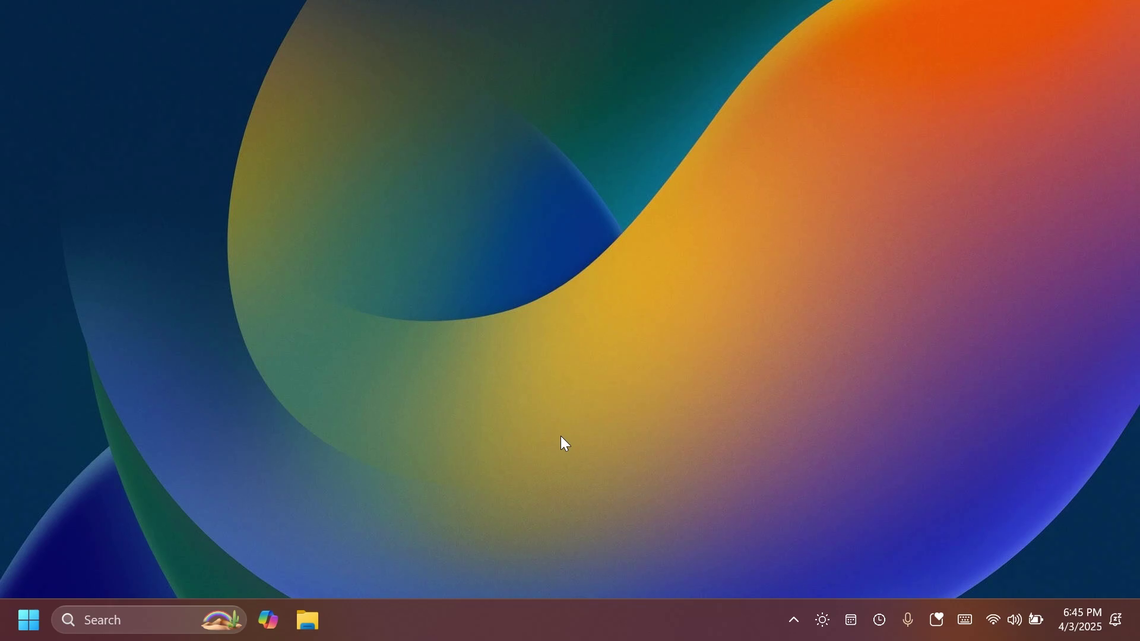
pyautogui.click(822, 620)
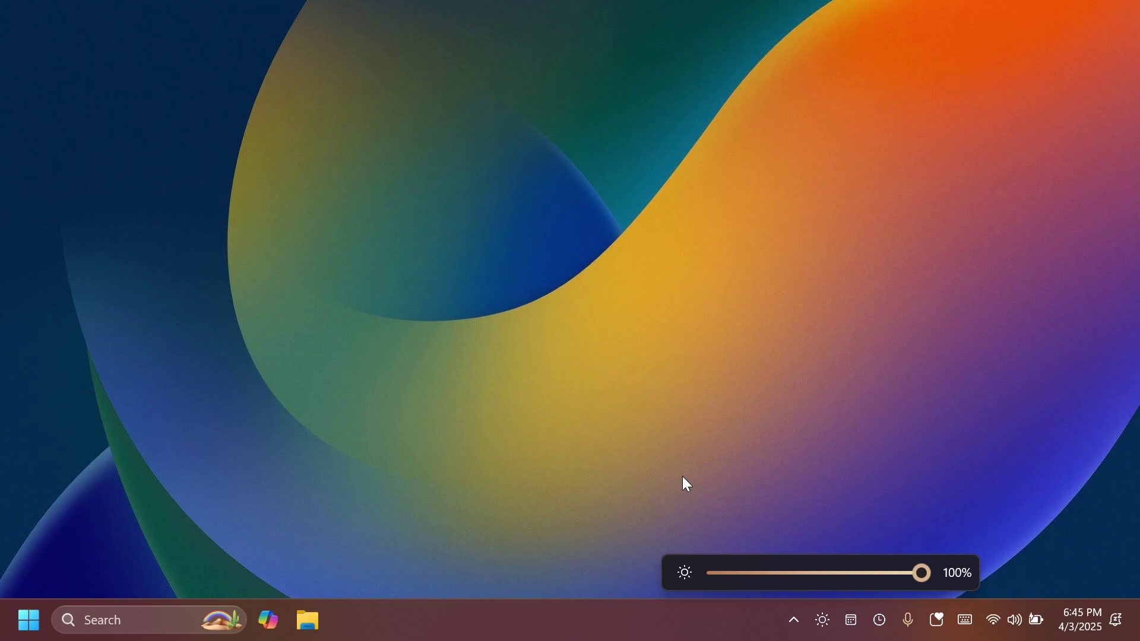
pyautogui.click(732, 456)
pyautogui.click(879, 620)
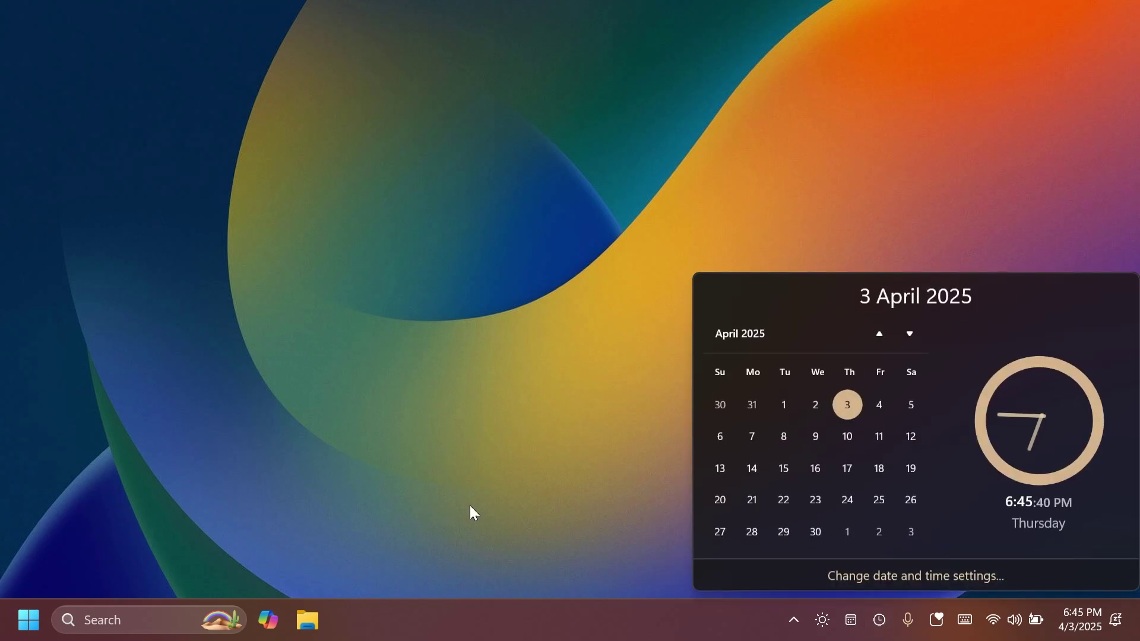
pyautogui.click(879, 619)
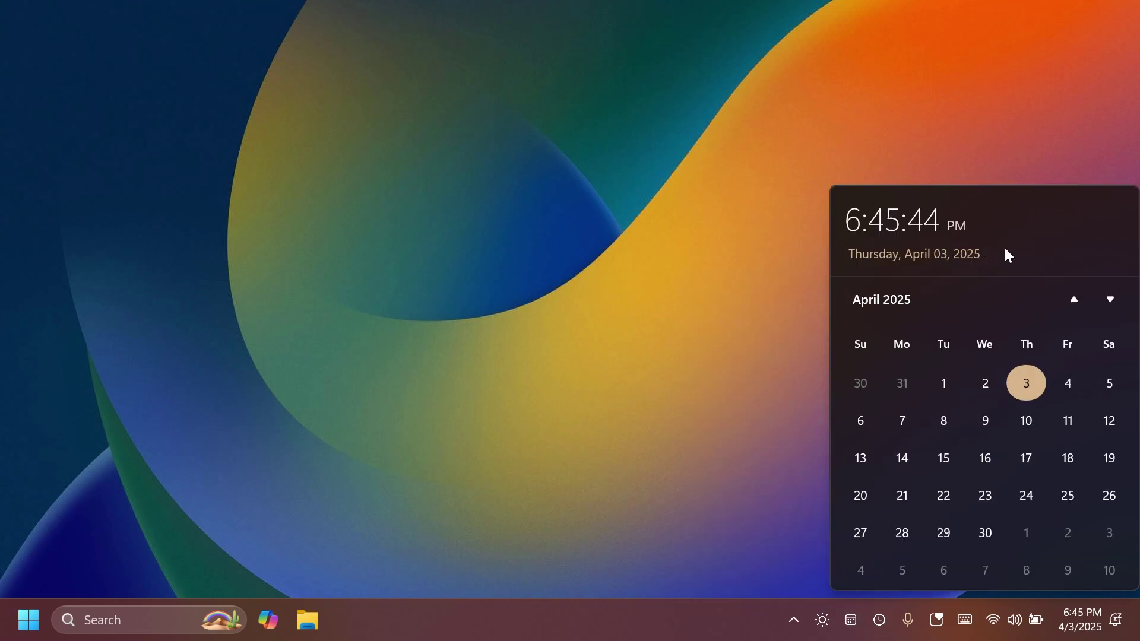
pyautogui.click(965, 308)
pyautogui.click(932, 304)
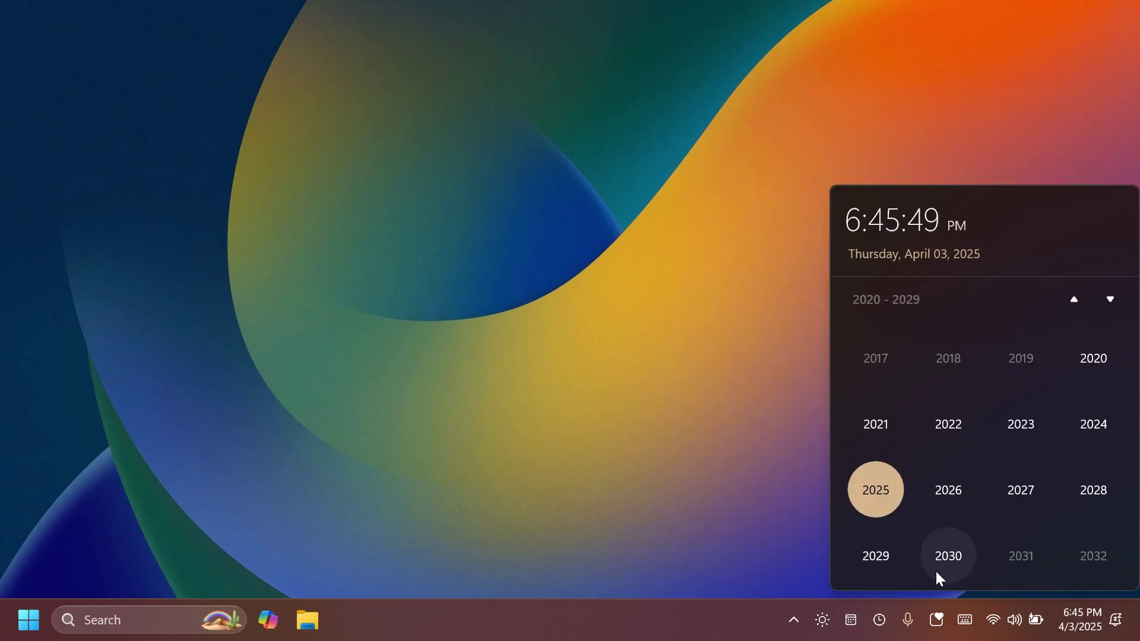
pyautogui.scroll(-2, 902, 409)
pyautogui.scroll(1, 902, 410)
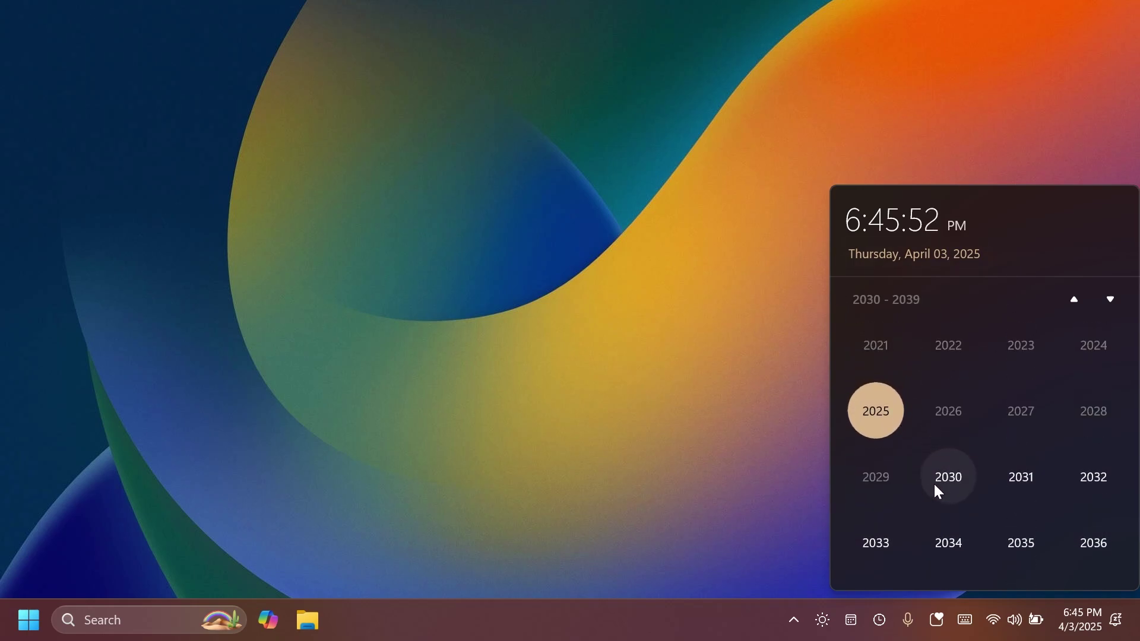
pyautogui.click(936, 482)
pyautogui.scroll(2, 961, 491)
pyautogui.click(954, 497)
pyautogui.click(903, 301)
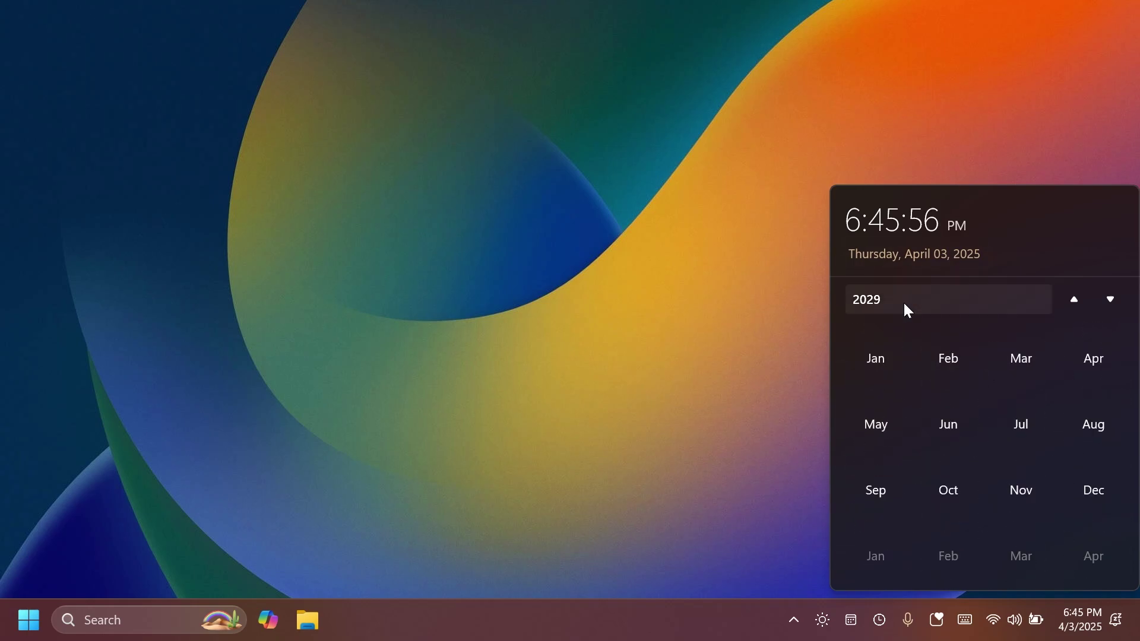
pyautogui.click(895, 301)
pyautogui.scroll(1, 947, 320)
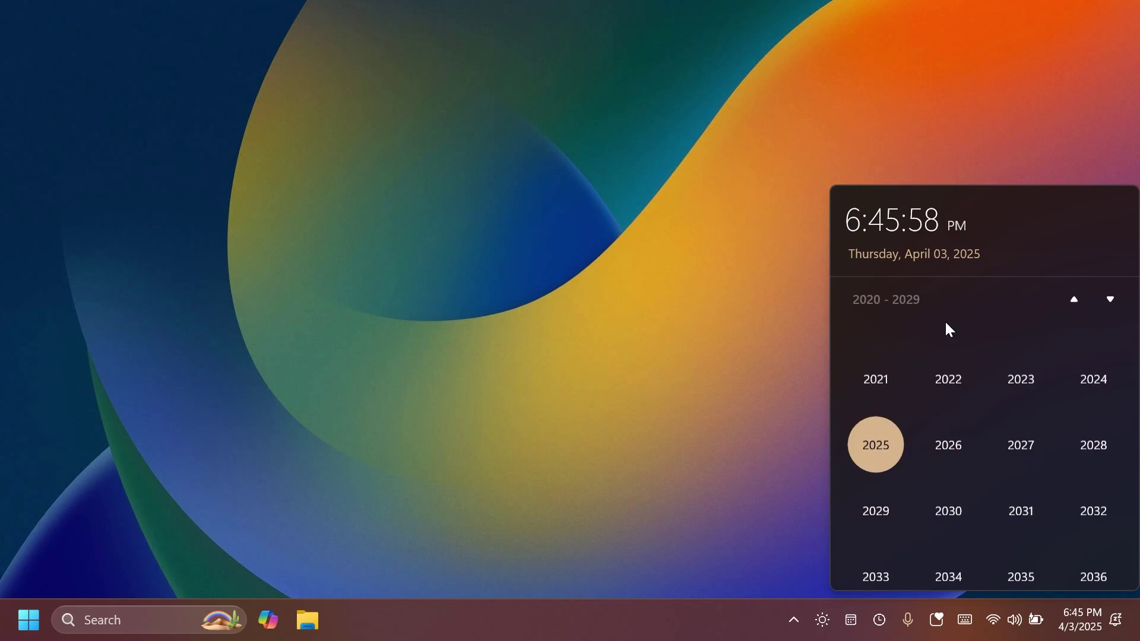
pyautogui.click(870, 472)
pyautogui.click(876, 358)
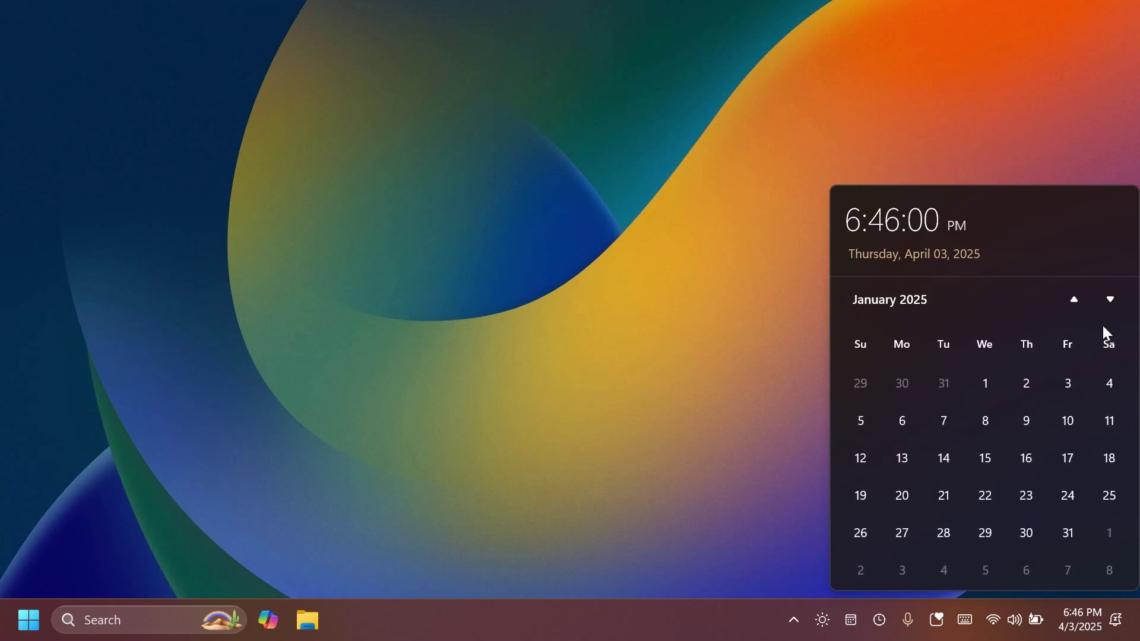
pyautogui.scroll(-4, 974, 485)
# Dim brightness to about 80% and back to 100%, then close all flyouts.
pyautogui.click(822, 619)
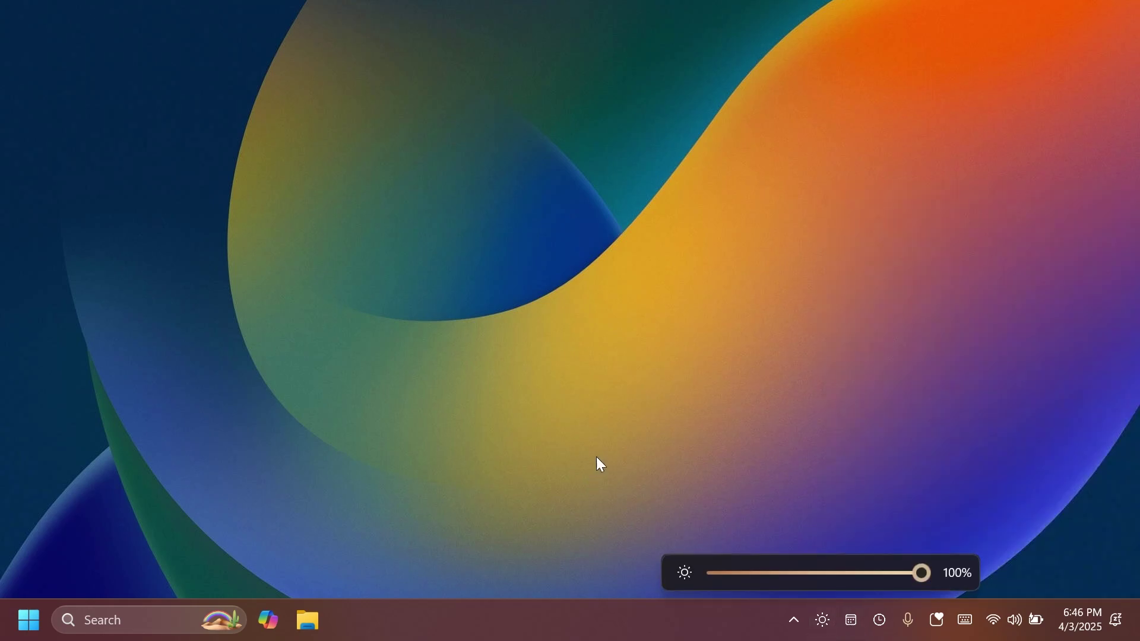
pyautogui.moveTo(876, 573); pyautogui.dragTo(922, 573)
pyautogui.moveTo(838, 581); pyautogui.dragTo(922, 573)
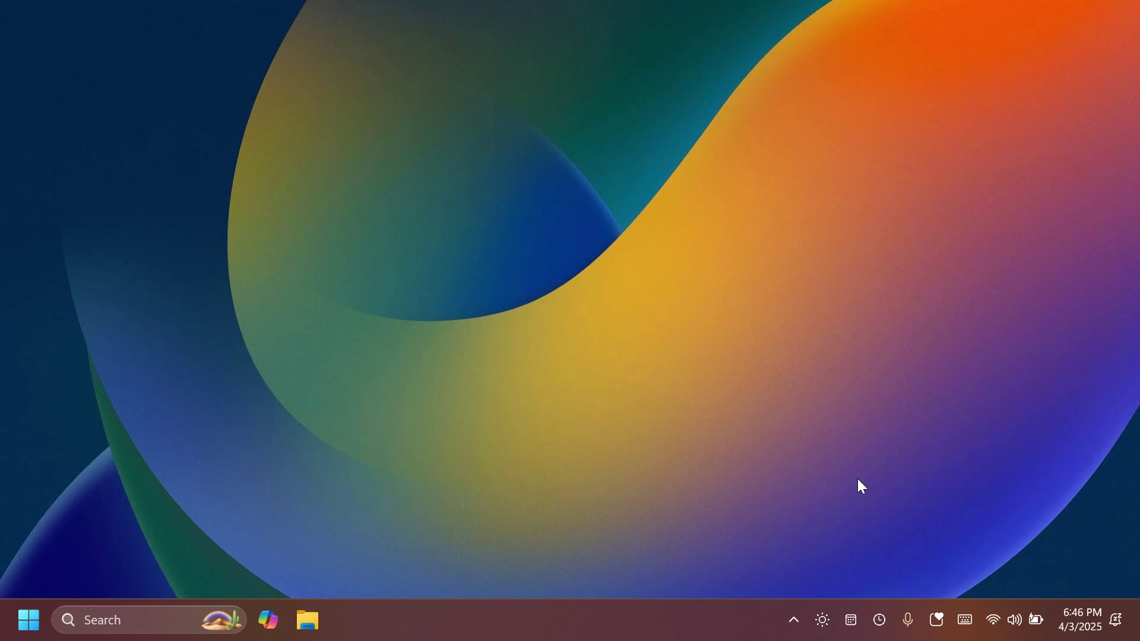
pyautogui.click(850, 619)
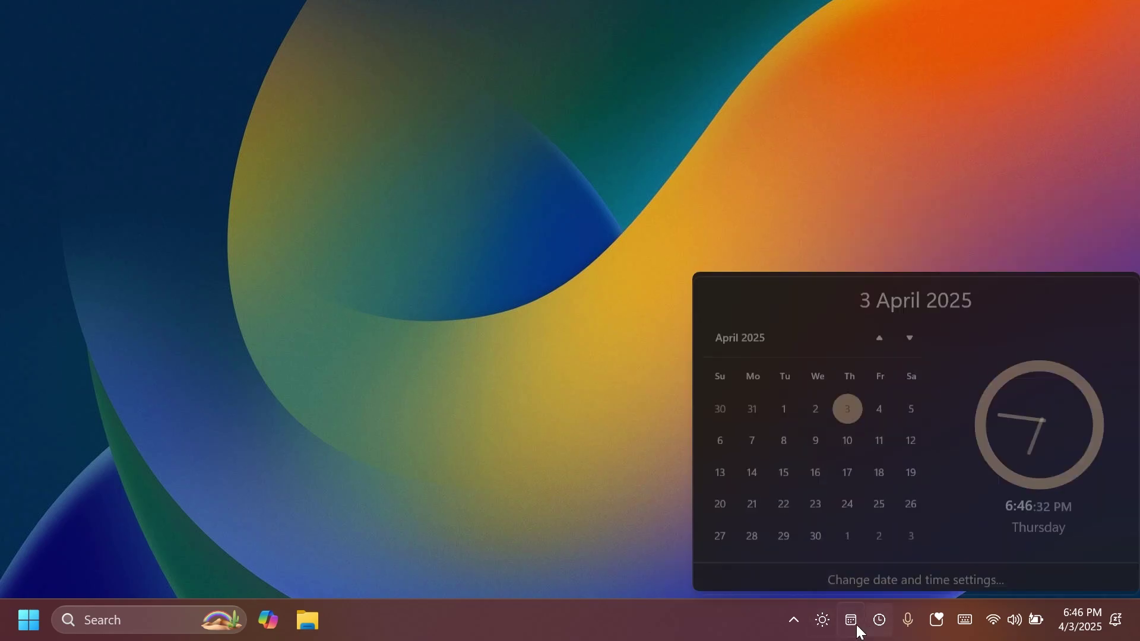
pyautogui.click(825, 622)
pyautogui.click(515, 426)
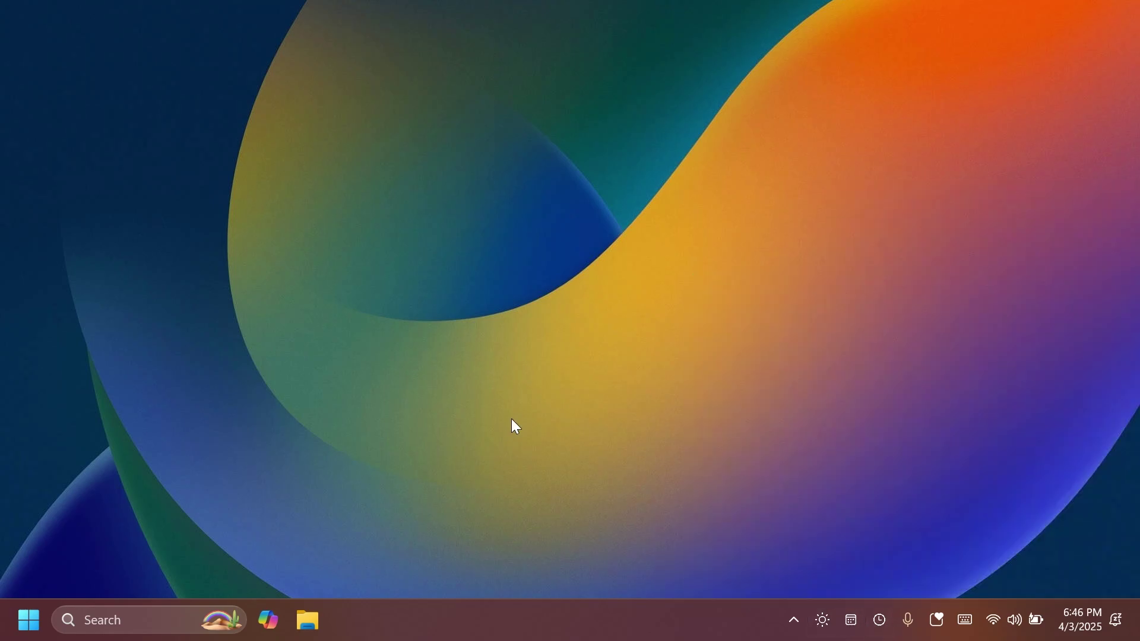
pyautogui.press('super')
pyautogui.write('store')
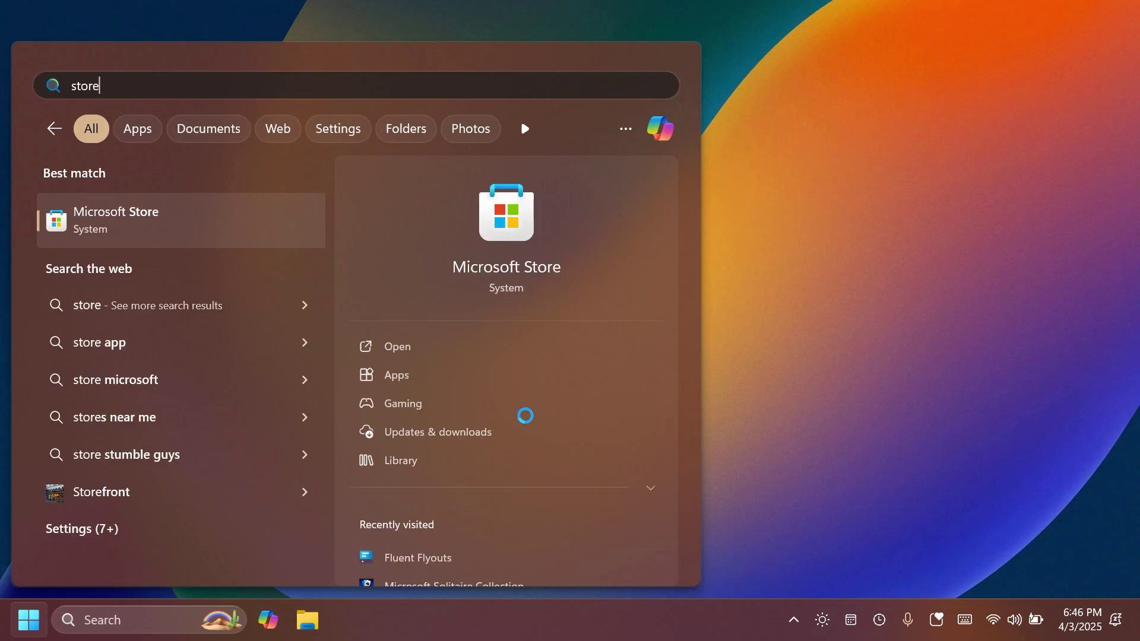
pyautogui.press('Return')
pyautogui.write('fluent fly')
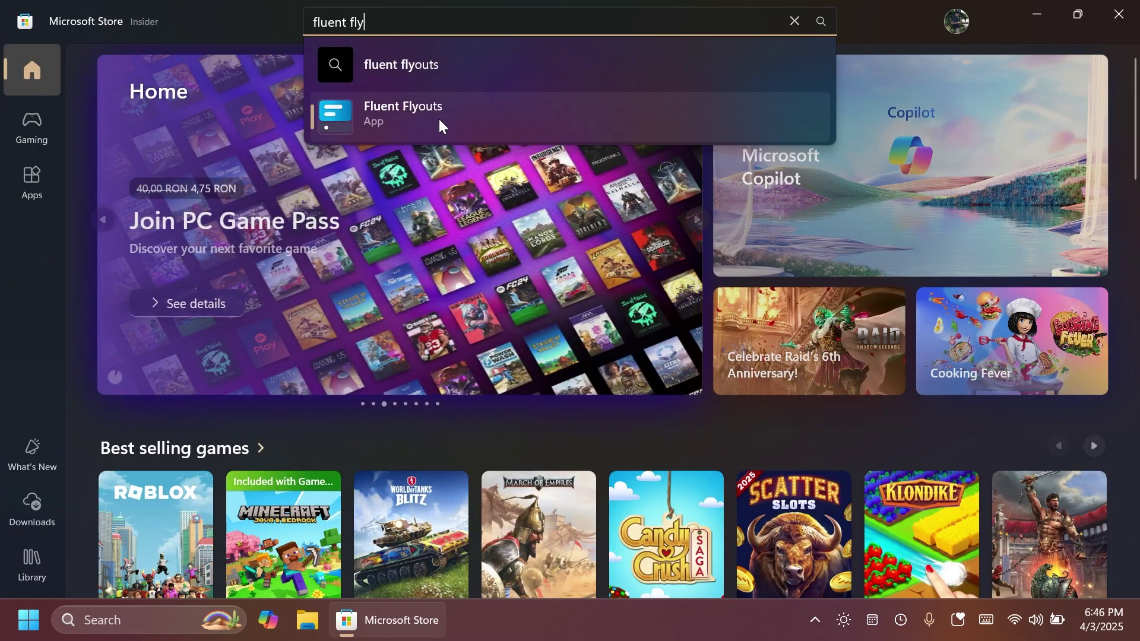
pyautogui.click(438, 119)
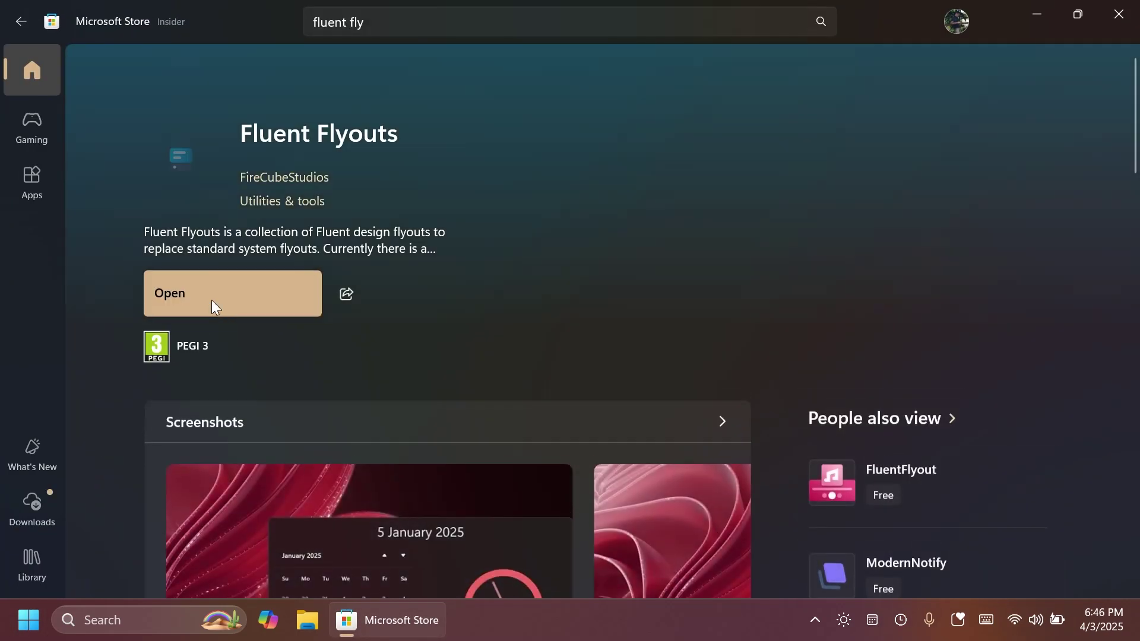
pyautogui.scroll(-10, 513, 240)
pyautogui.scroll(-10, 513, 240)
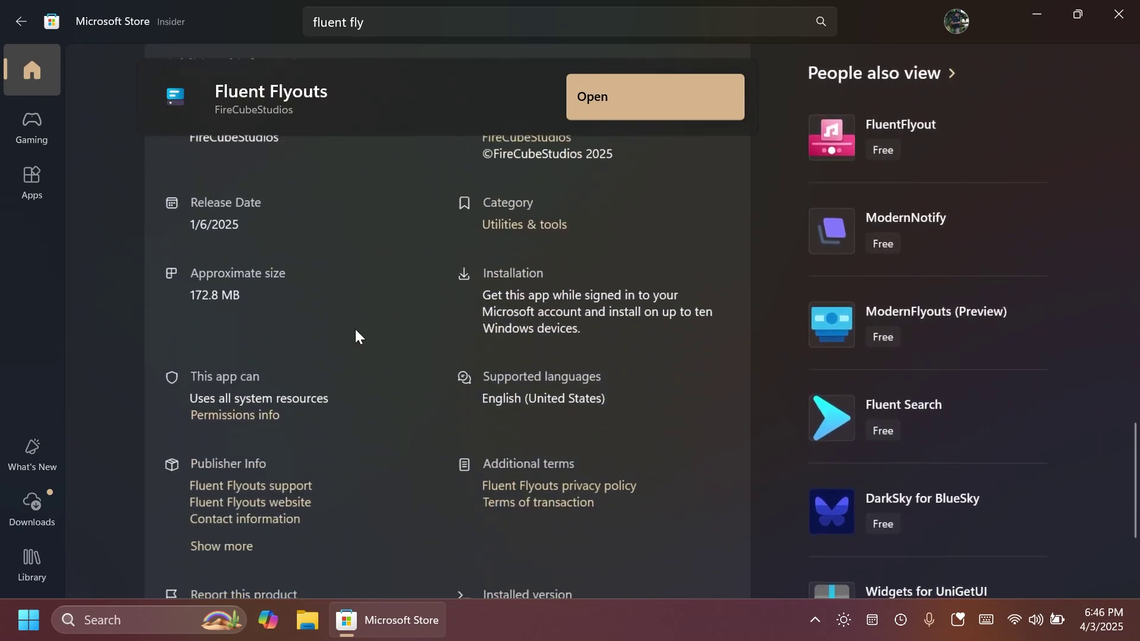
pyautogui.scroll(12, 354, 327)
pyautogui.scroll(10, 346, 379)
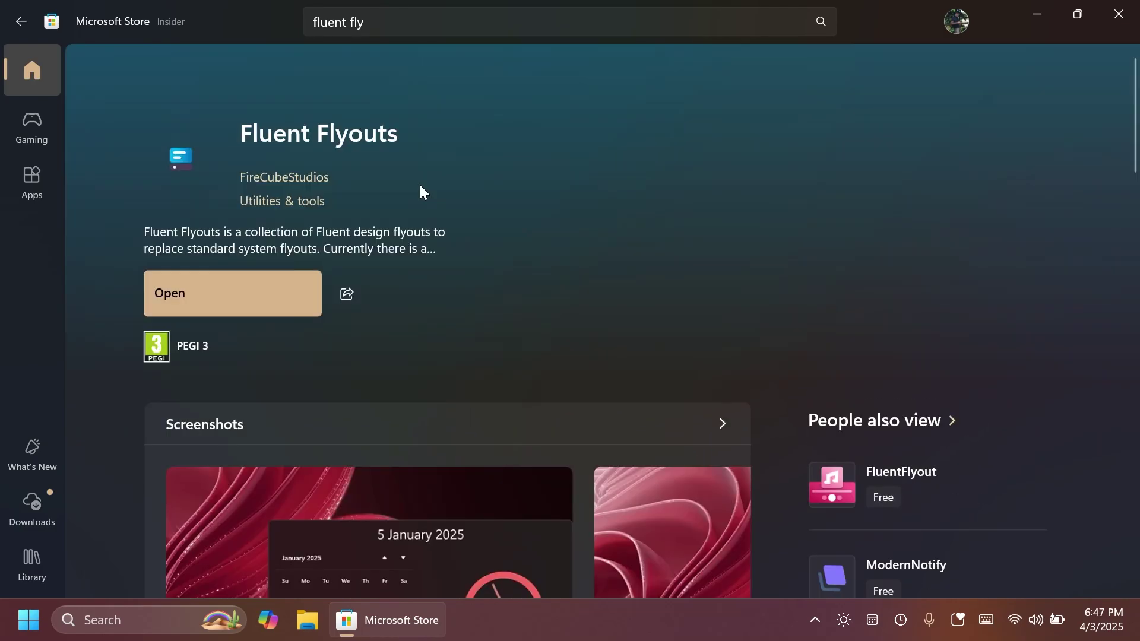
pyautogui.click(1118, 13)
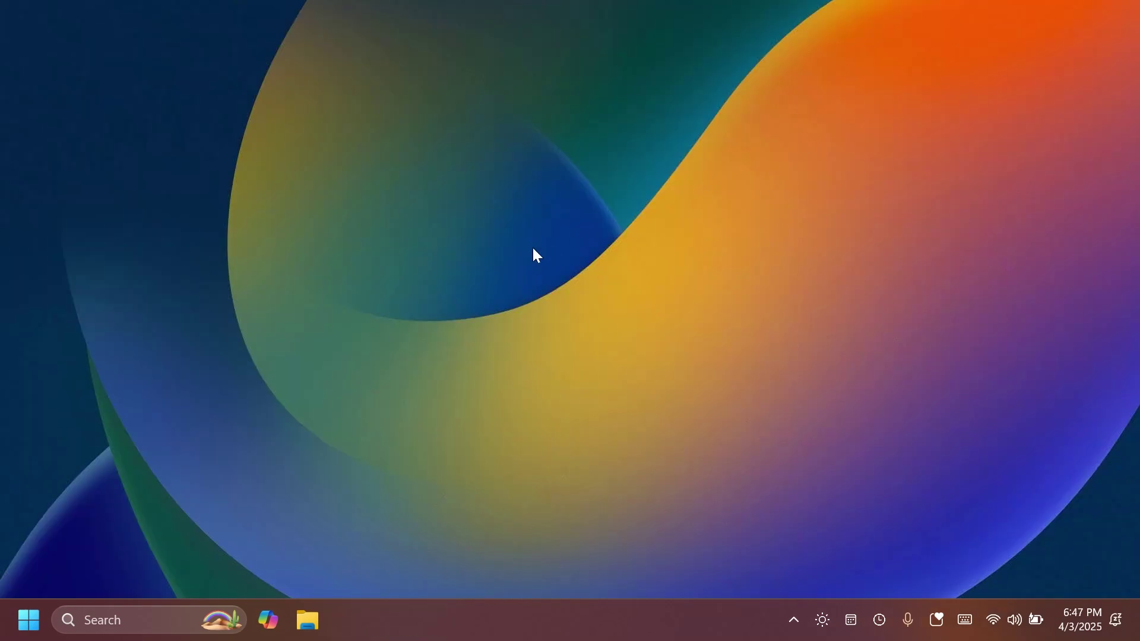